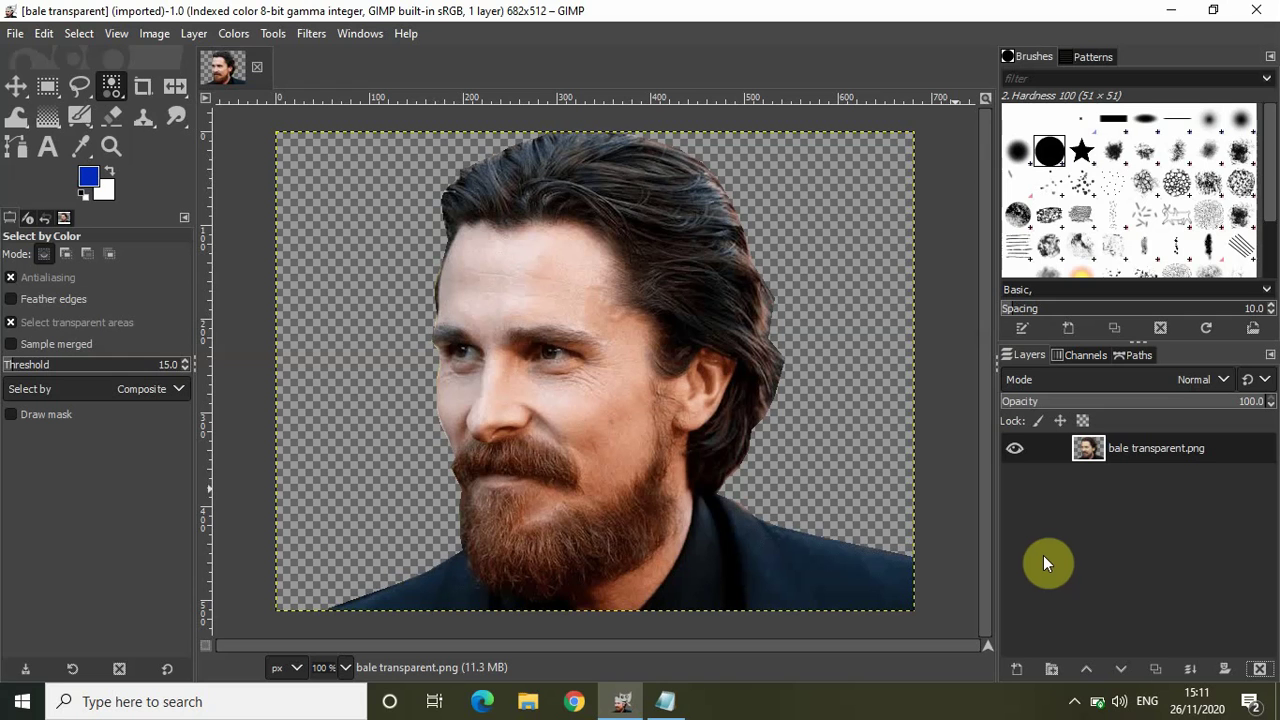
- Add a cream-filled layer below bale transparent.png, then make the photo layer active
click(1016, 670)
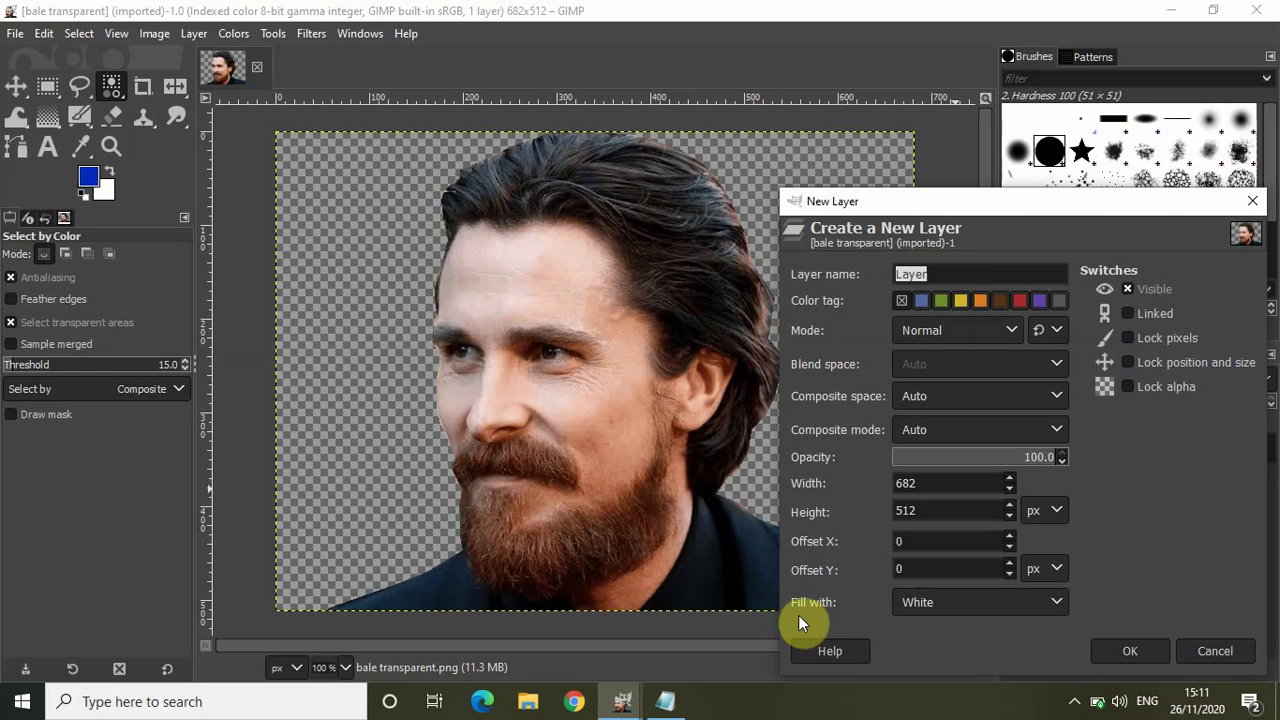
click(1128, 652)
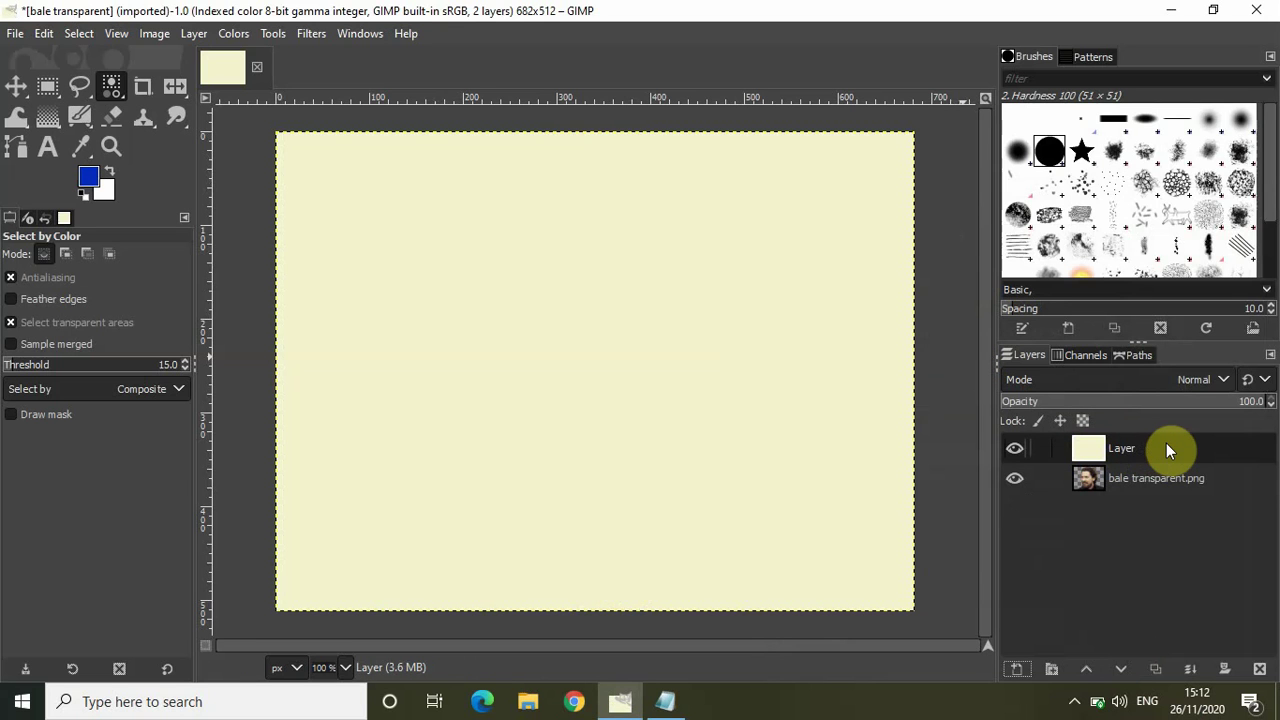
drag(1166, 448, 1170, 486)
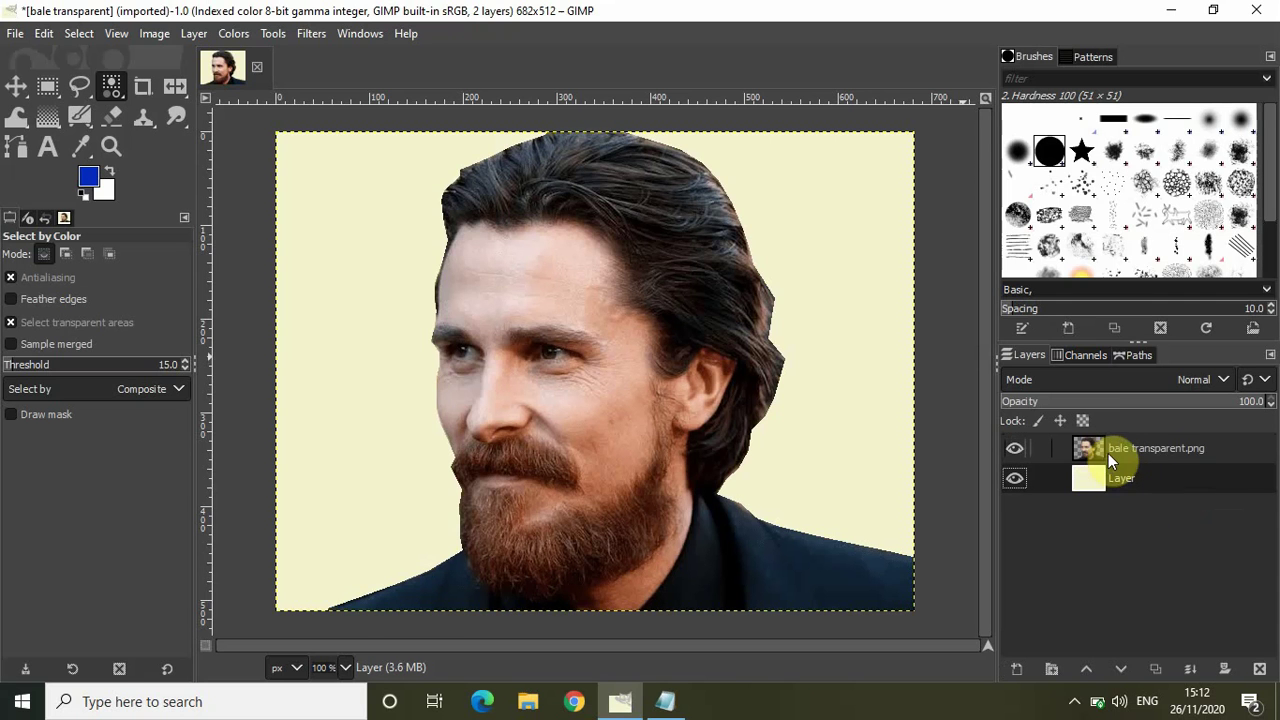
click(1172, 451)
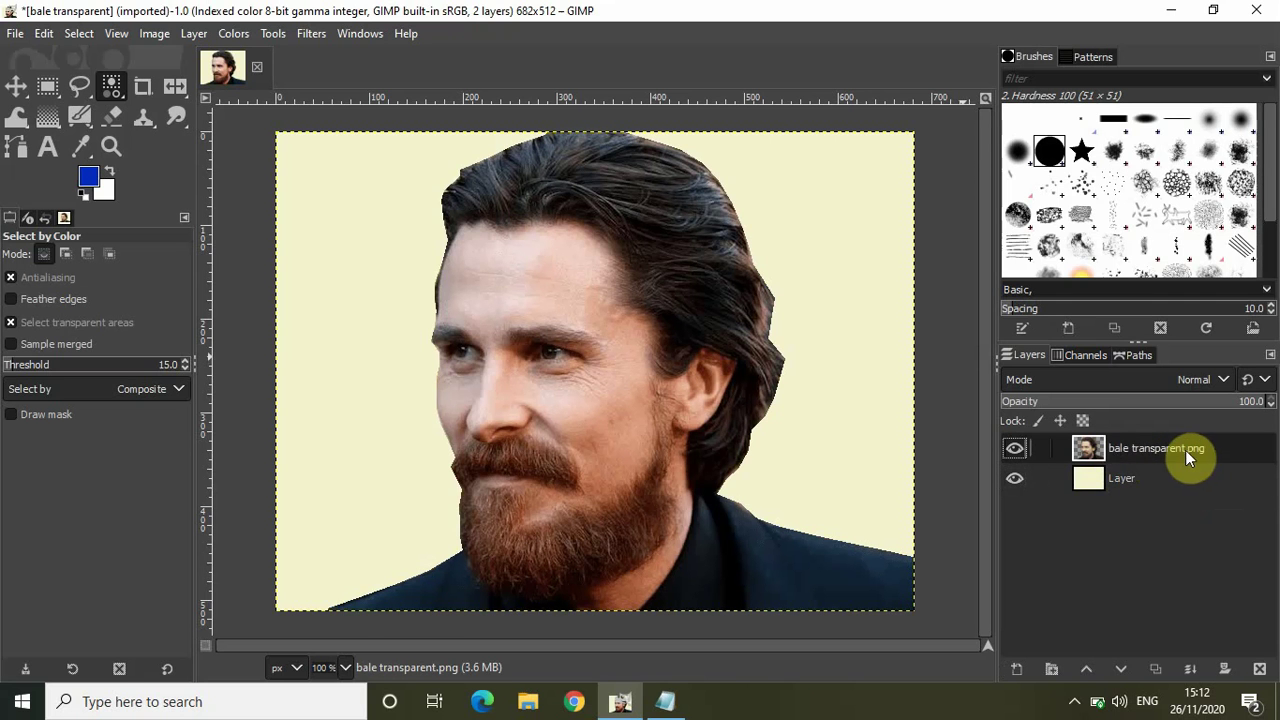
- Duplicate the photo layer, apply a 127 Threshold to the copy, and hide it
click(1155, 669)
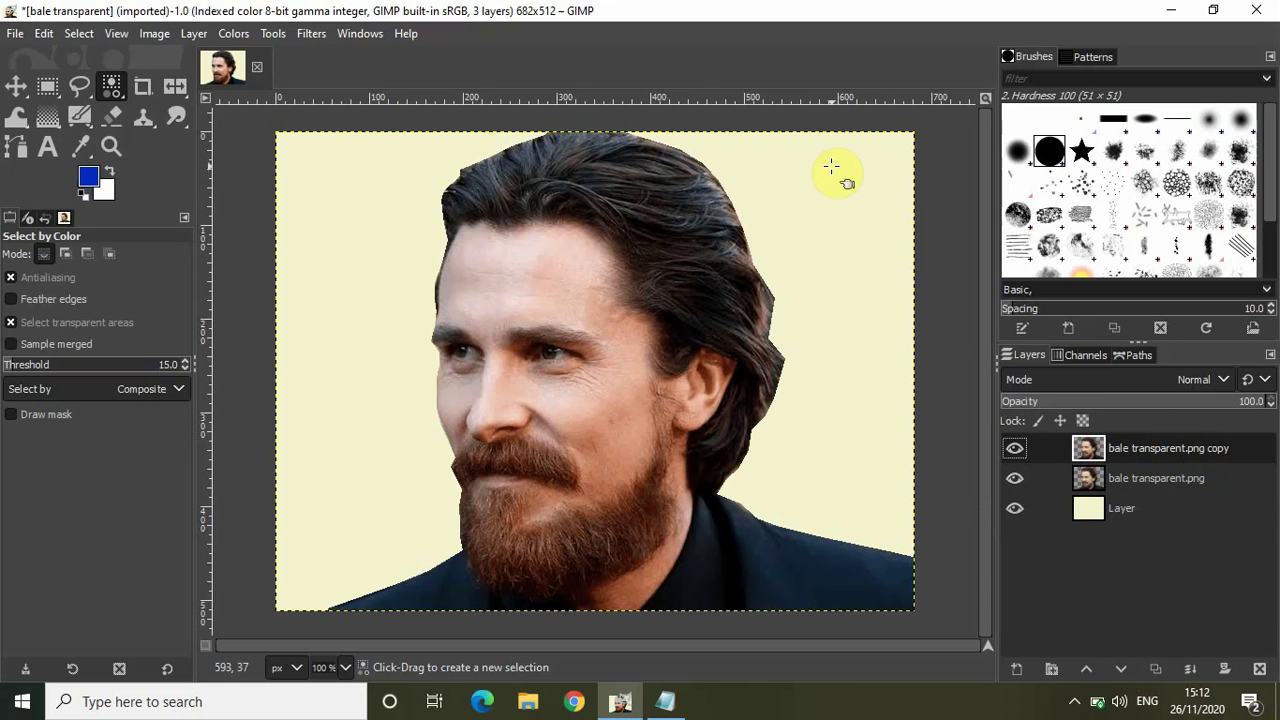
click(236, 35)
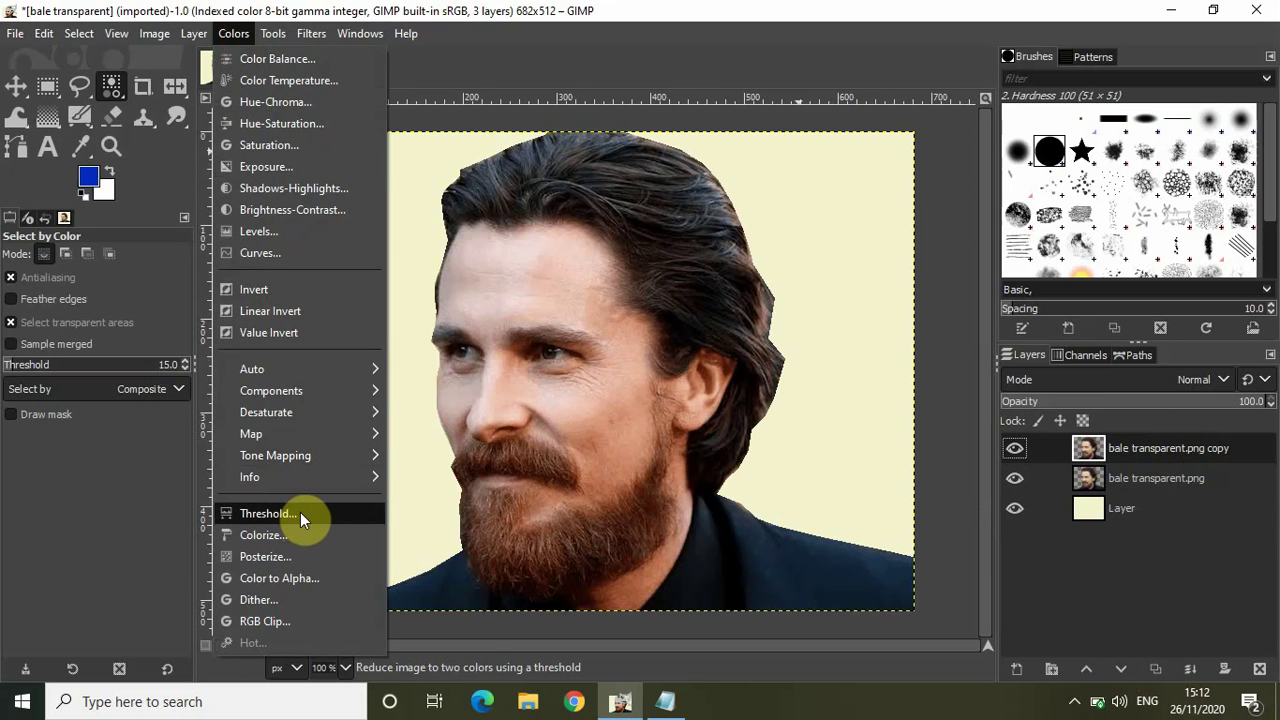
click(329, 516)
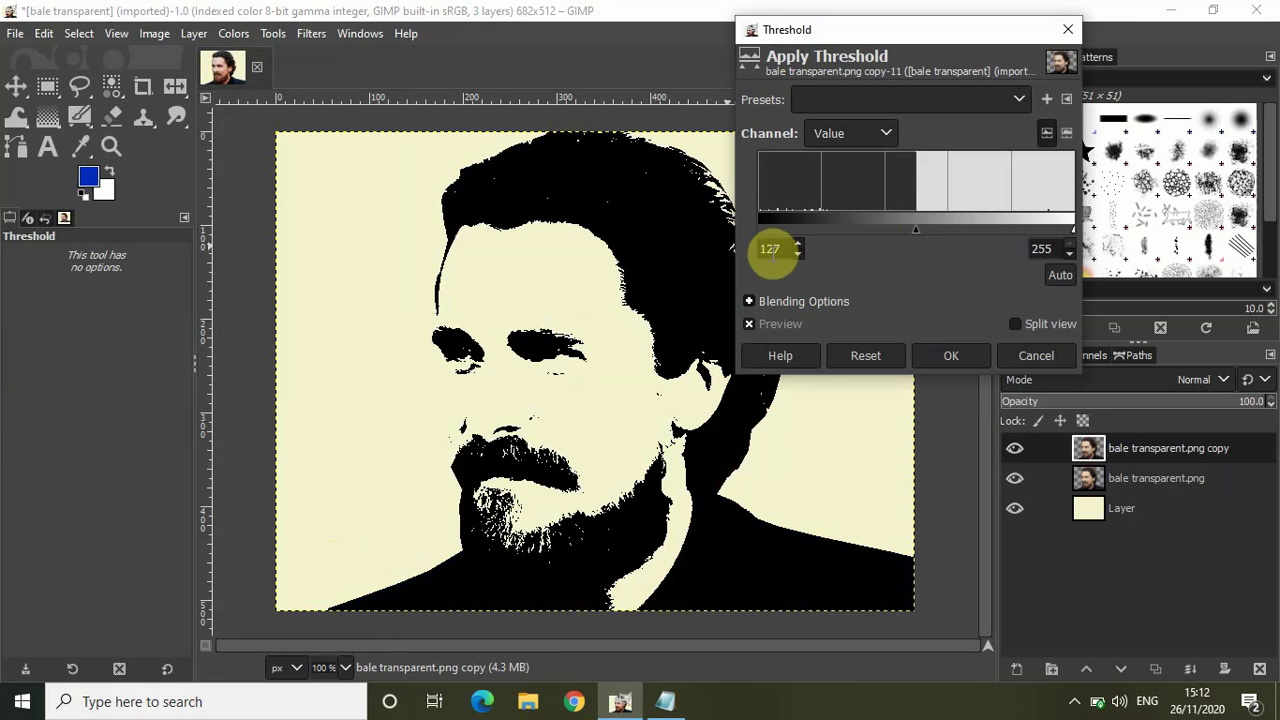
click(955, 356)
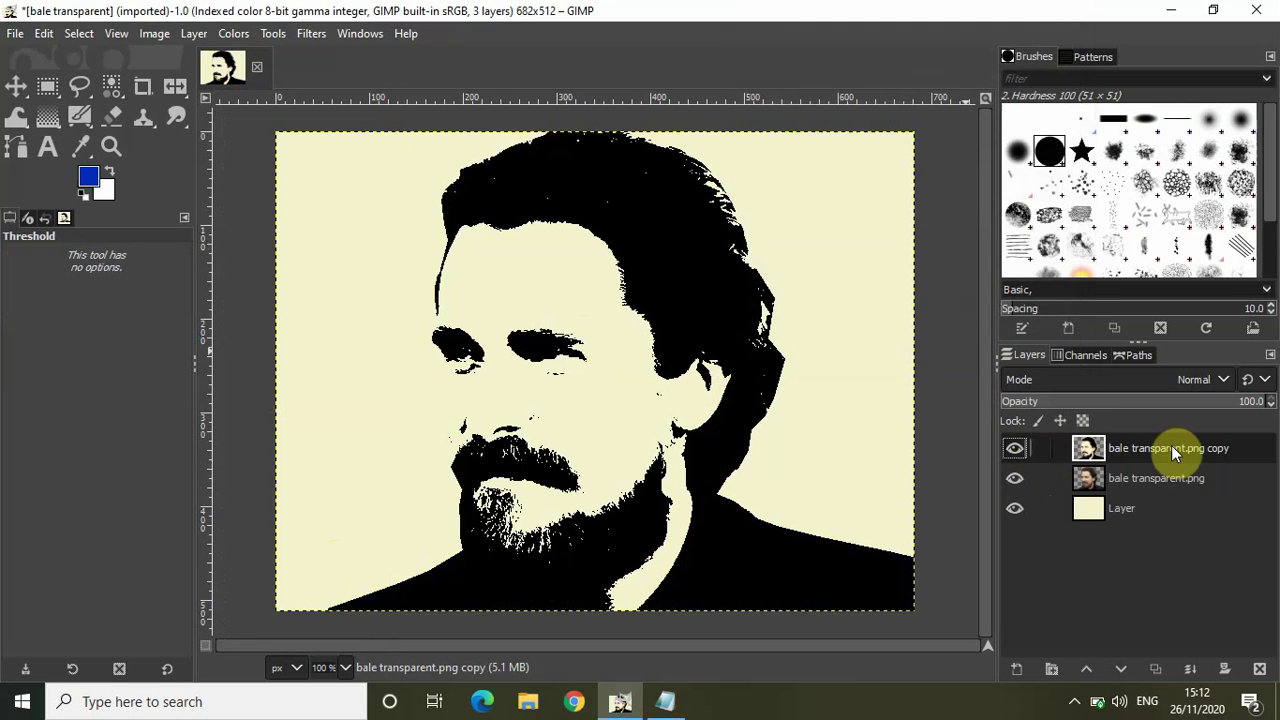
click(1013, 452)
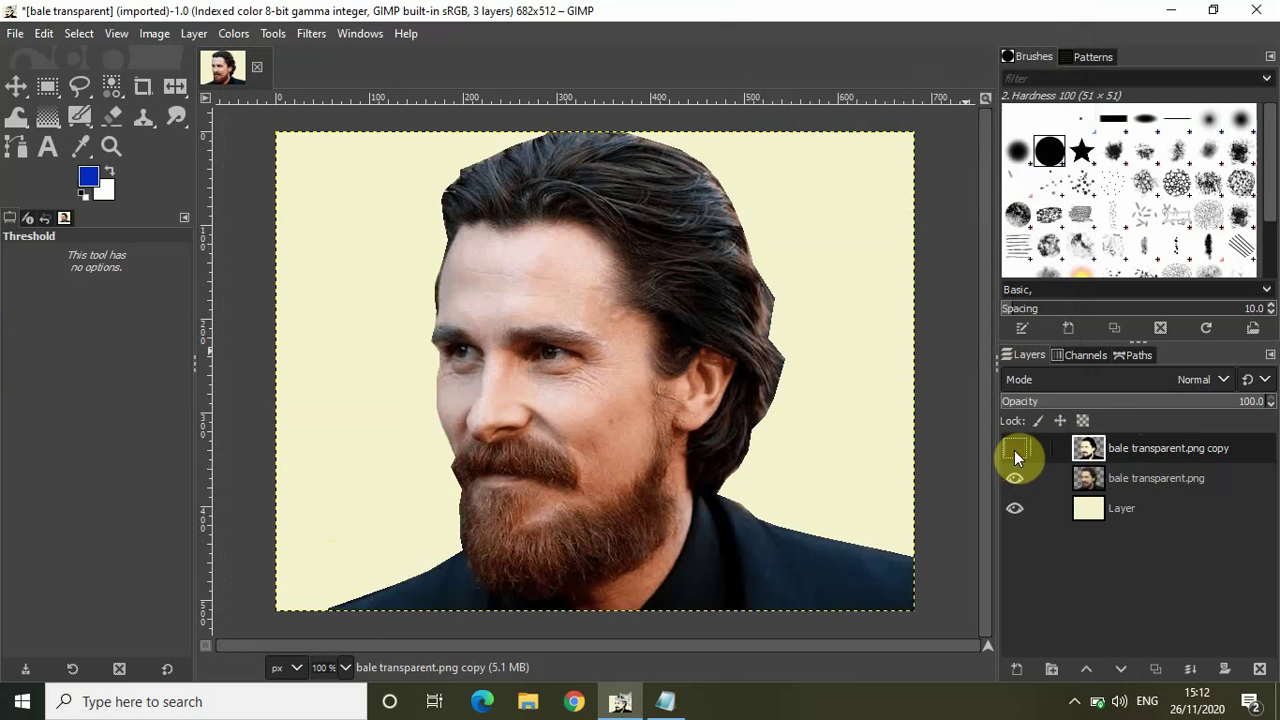
- Select the head outline of the original photo layer with Alpha to Selection
click(1133, 478)
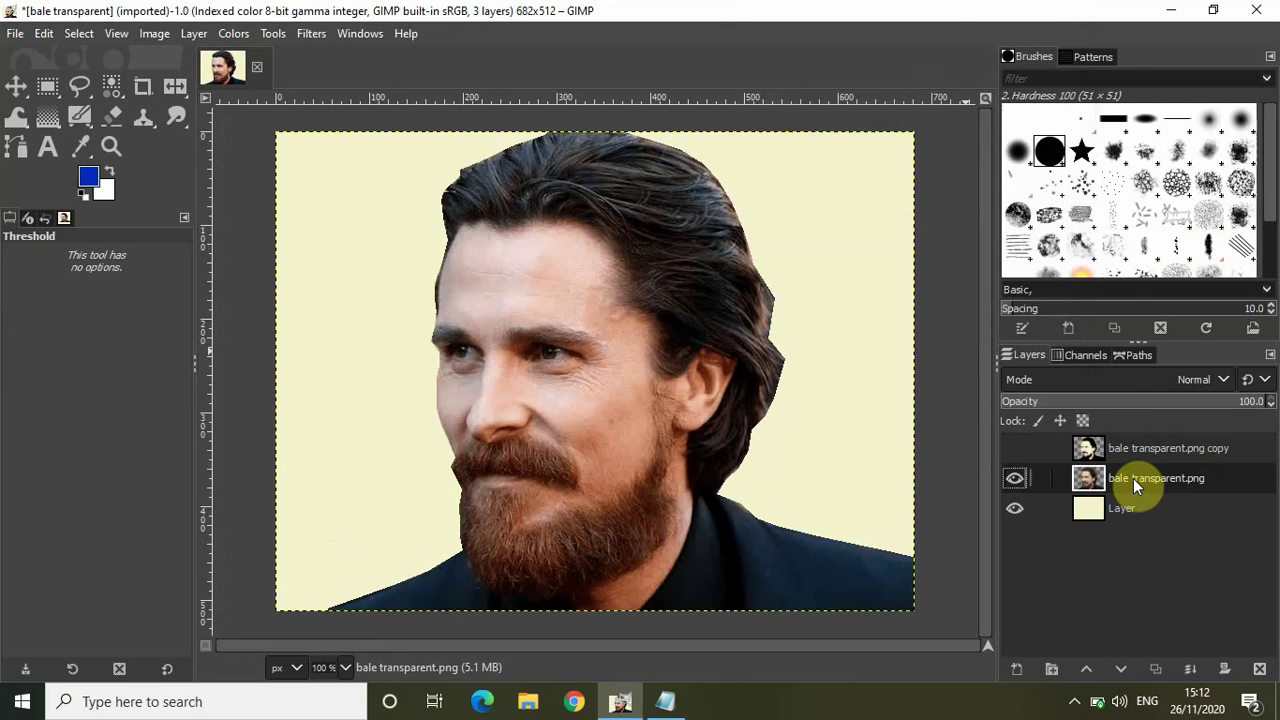
right_click(1133, 478)
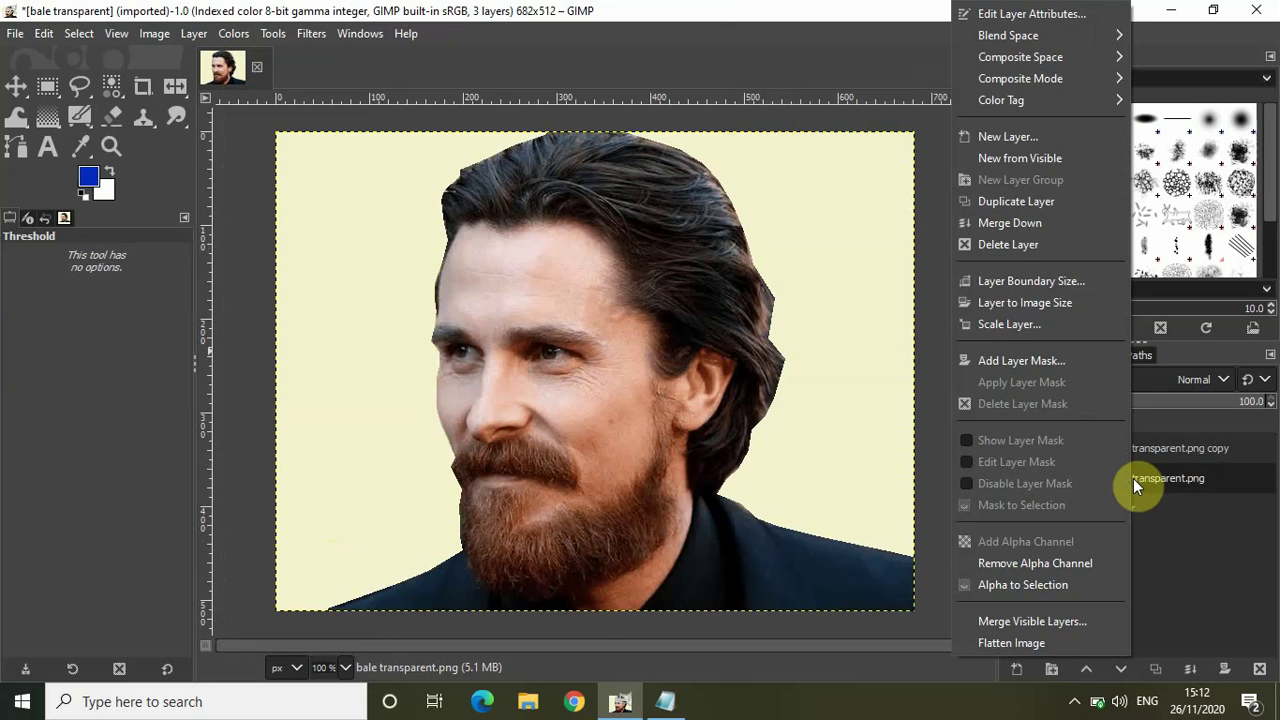
click(1047, 588)
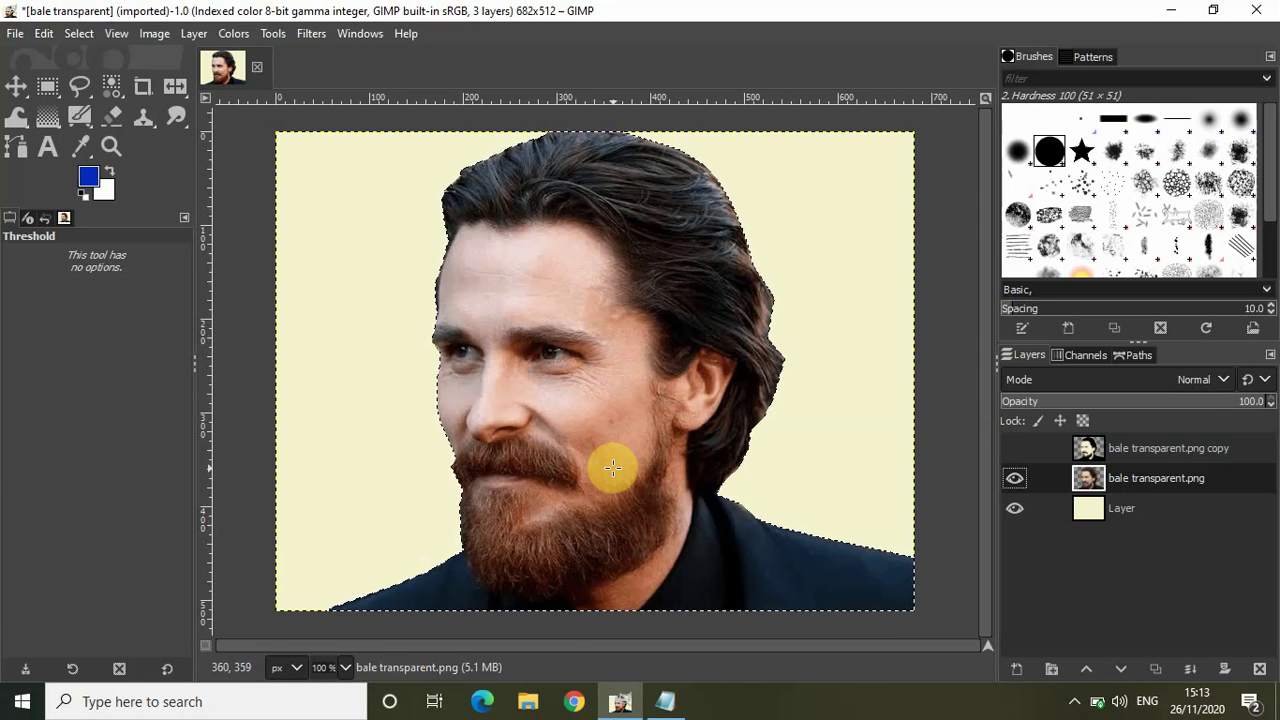
- Set the foreground to black, fill the head selection with it, and clear the selection
click(86, 173)
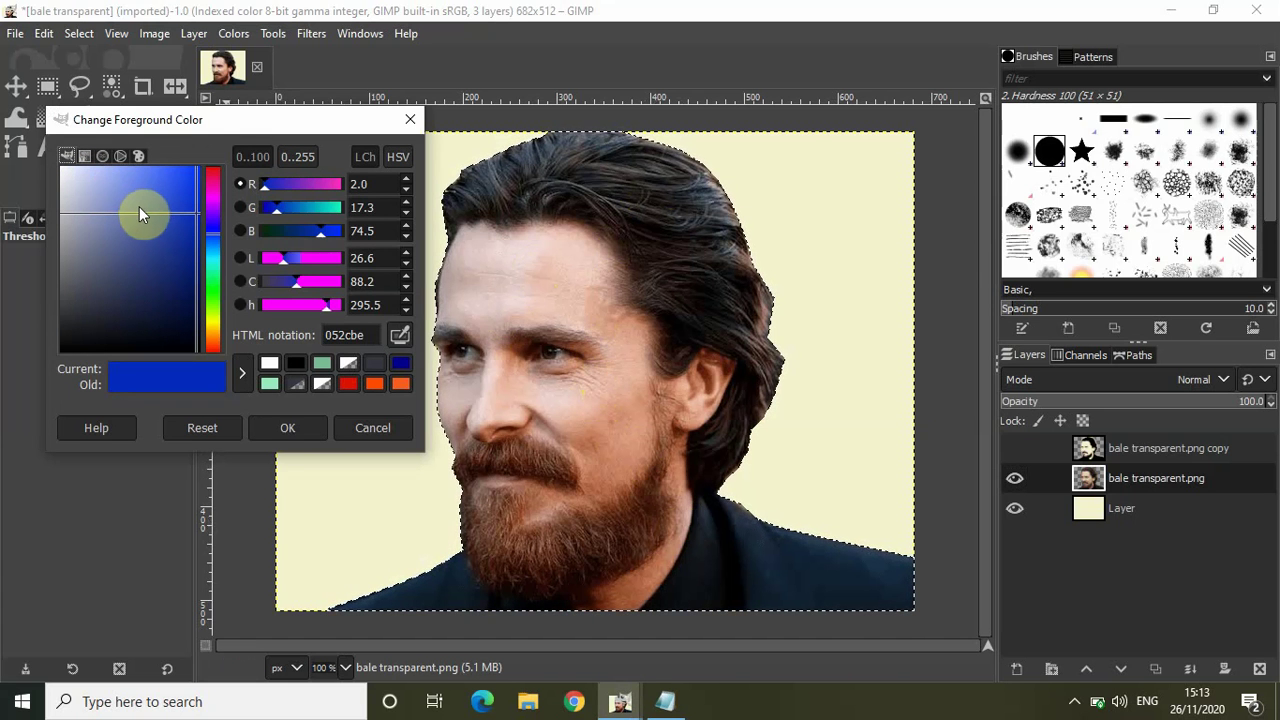
click(109, 253)
drag(190, 350, 229, 386)
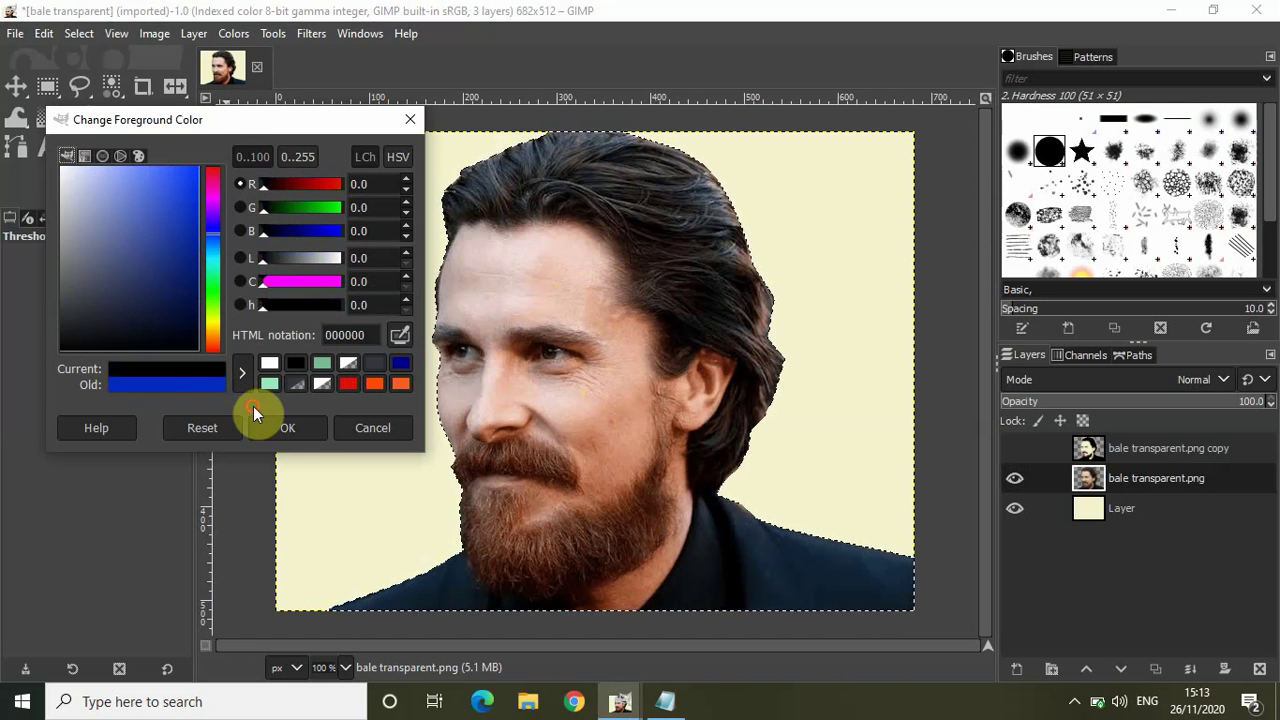
click(290, 427)
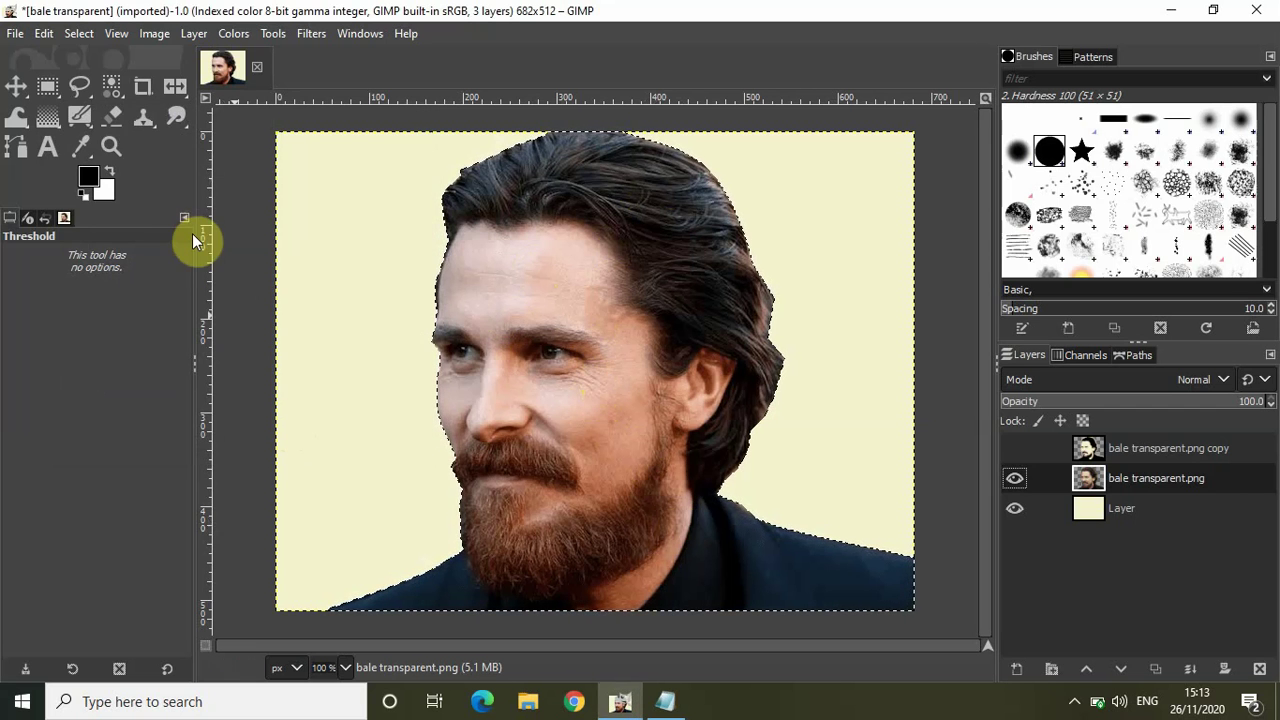
click(44, 33)
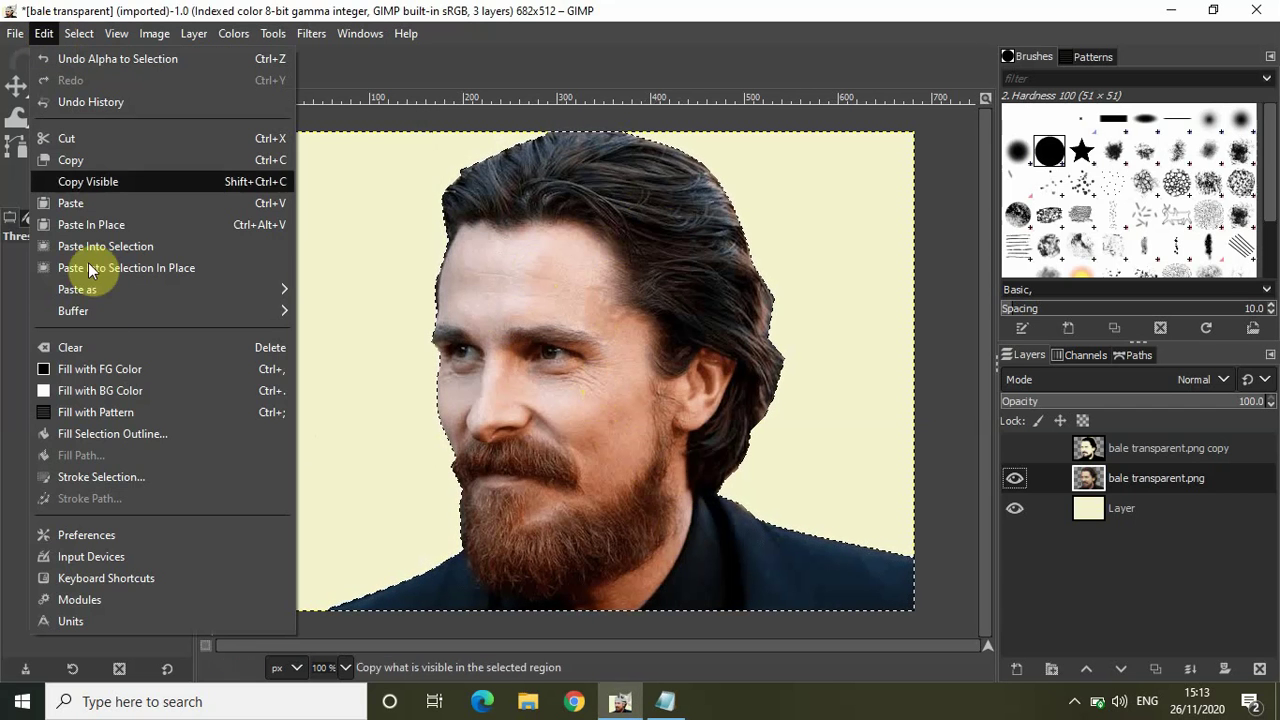
click(107, 367)
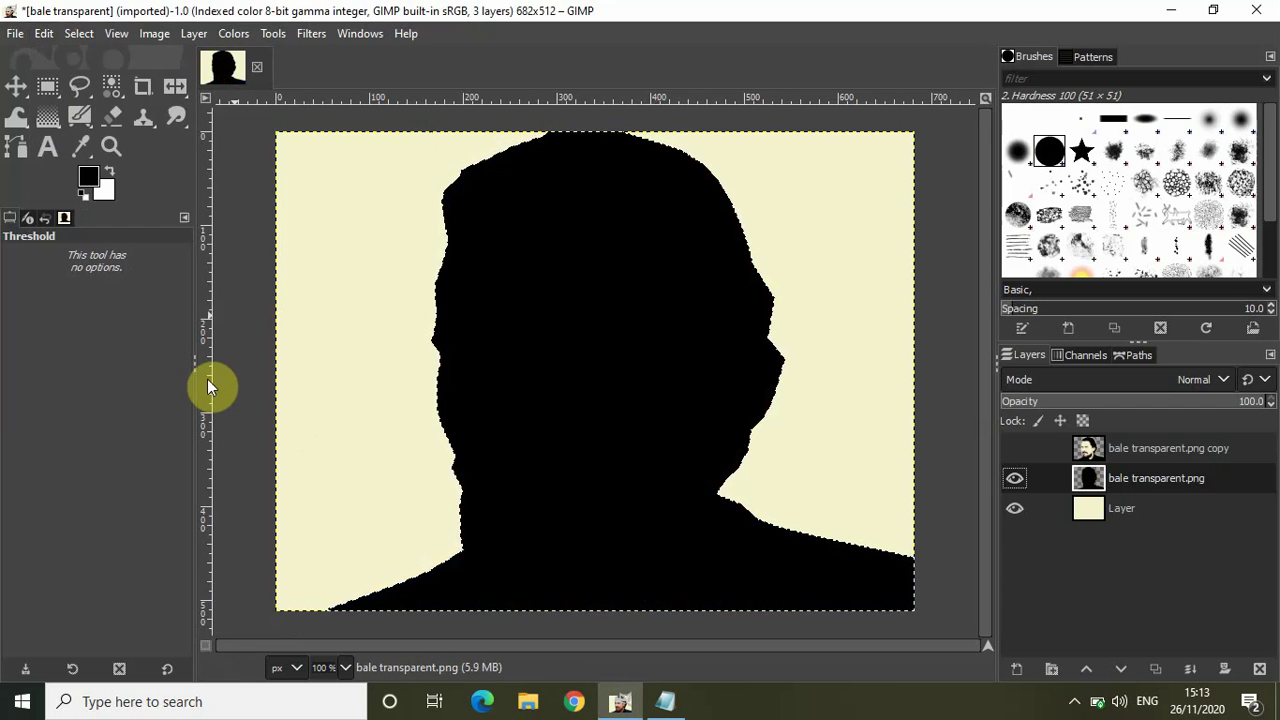
click(80, 35)
click(100, 80)
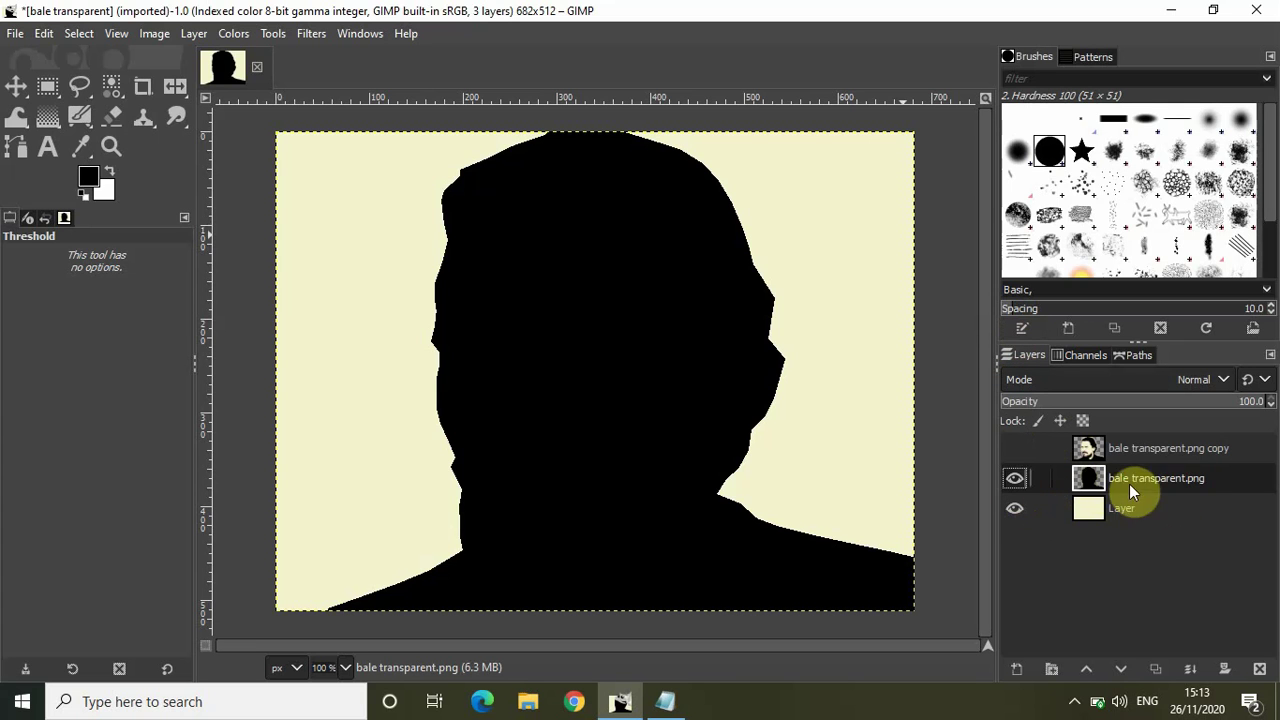
- Hide the black silhouette layer and draw a text box across the whole canvas
click(1013, 480)
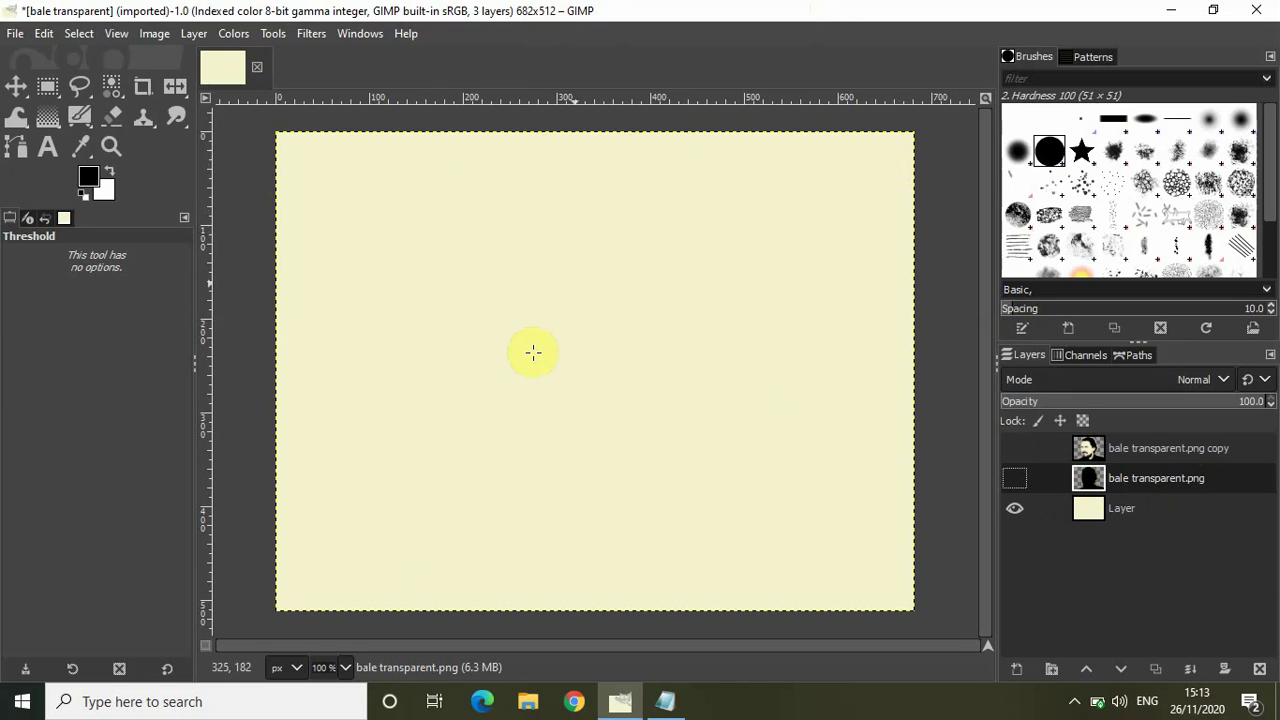
click(50, 147)
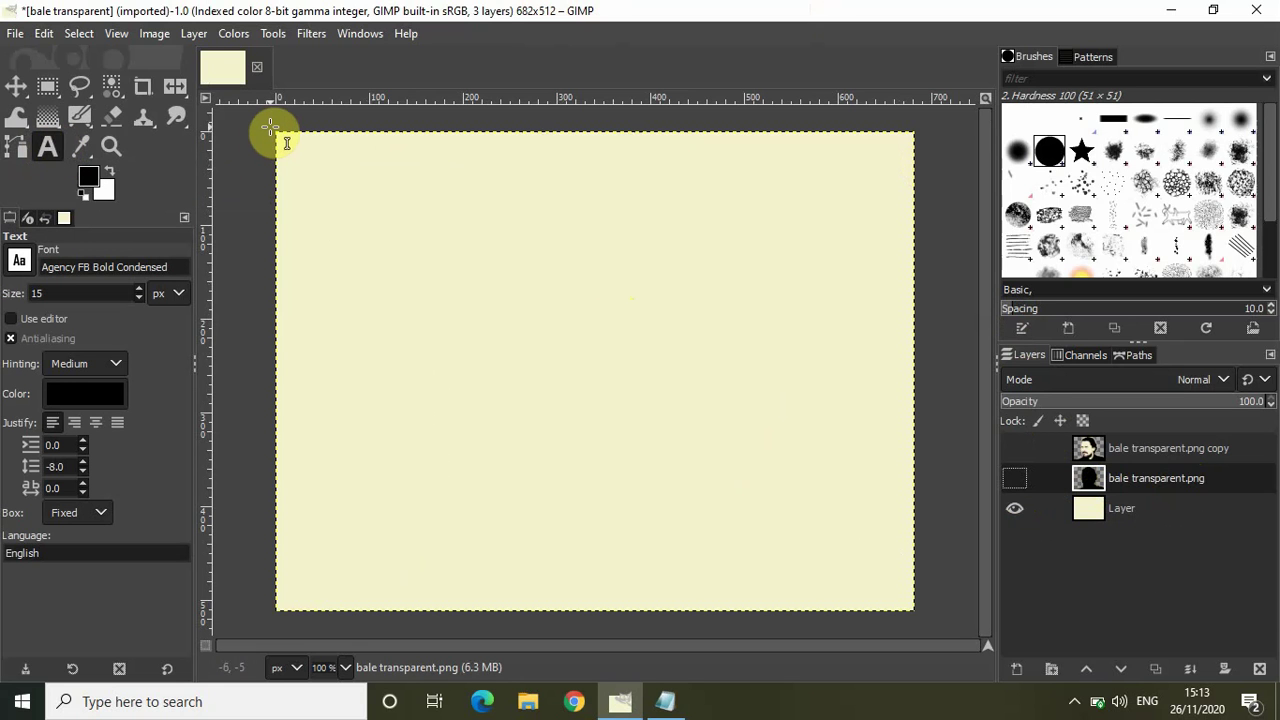
drag(270, 126, 919, 614)
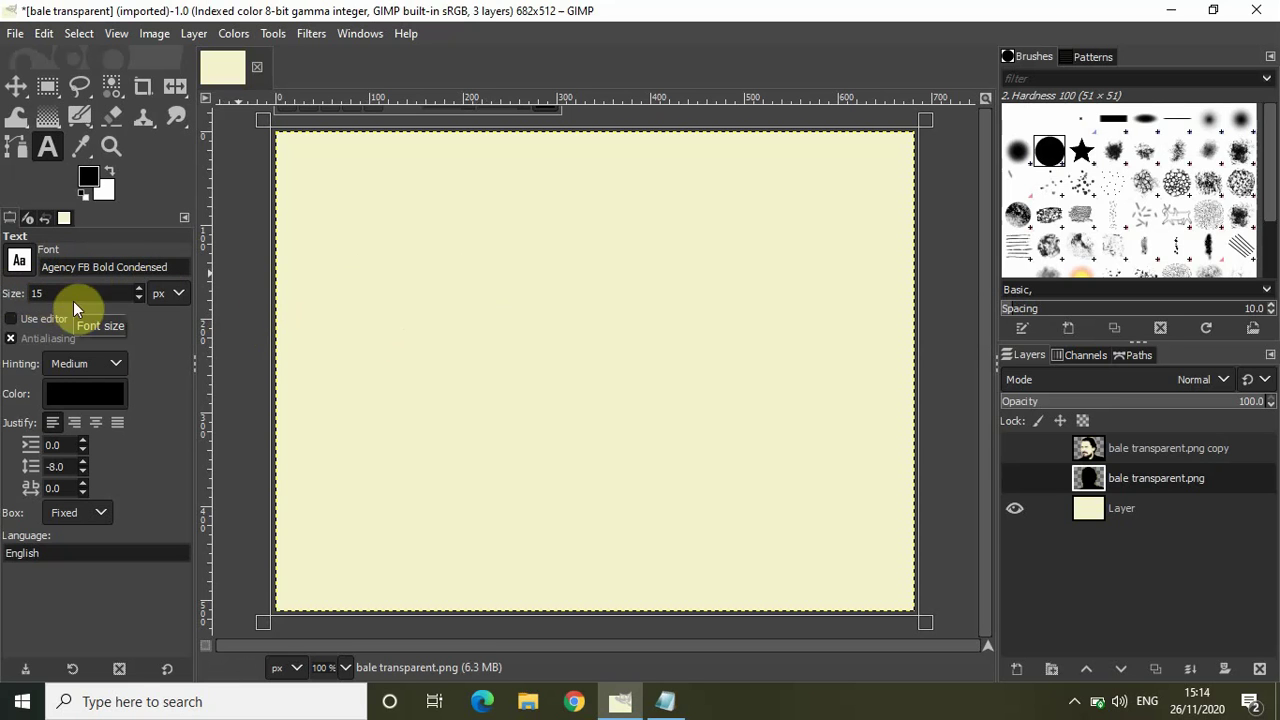
- Set the text colour to blue 052cbe and select the line spacing value
click(89, 393)
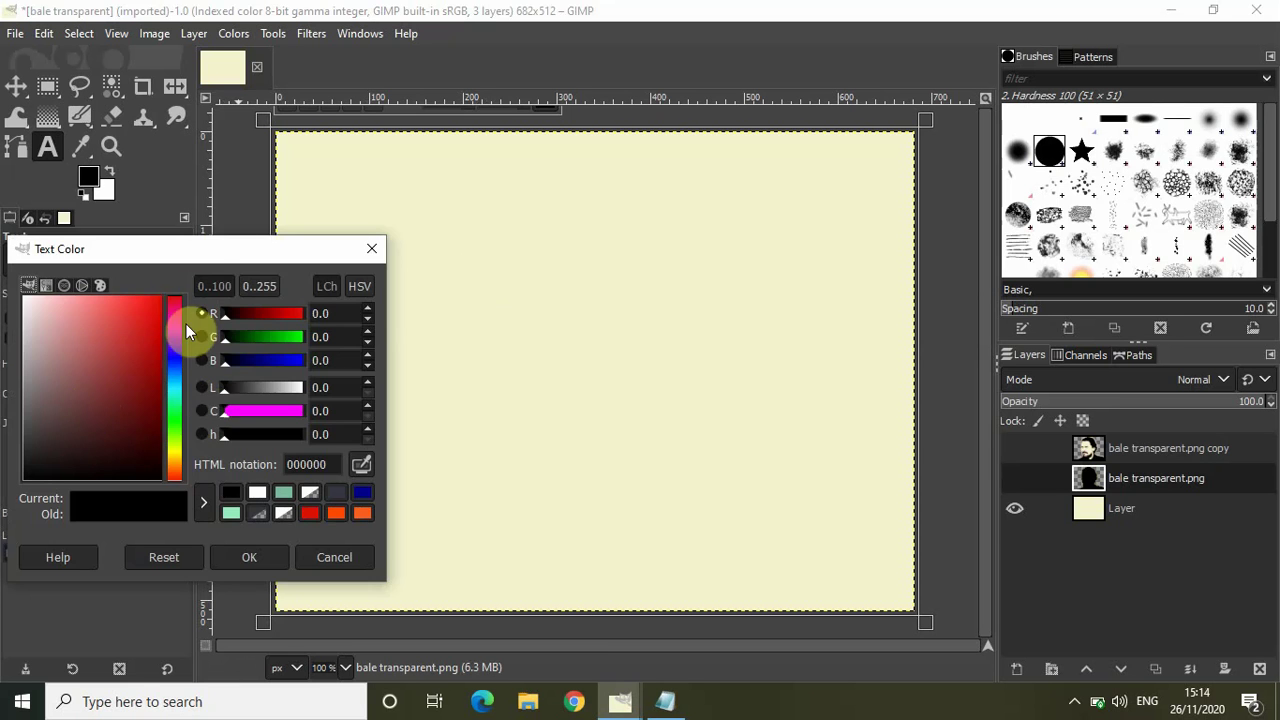
drag(220, 250, 292, 160)
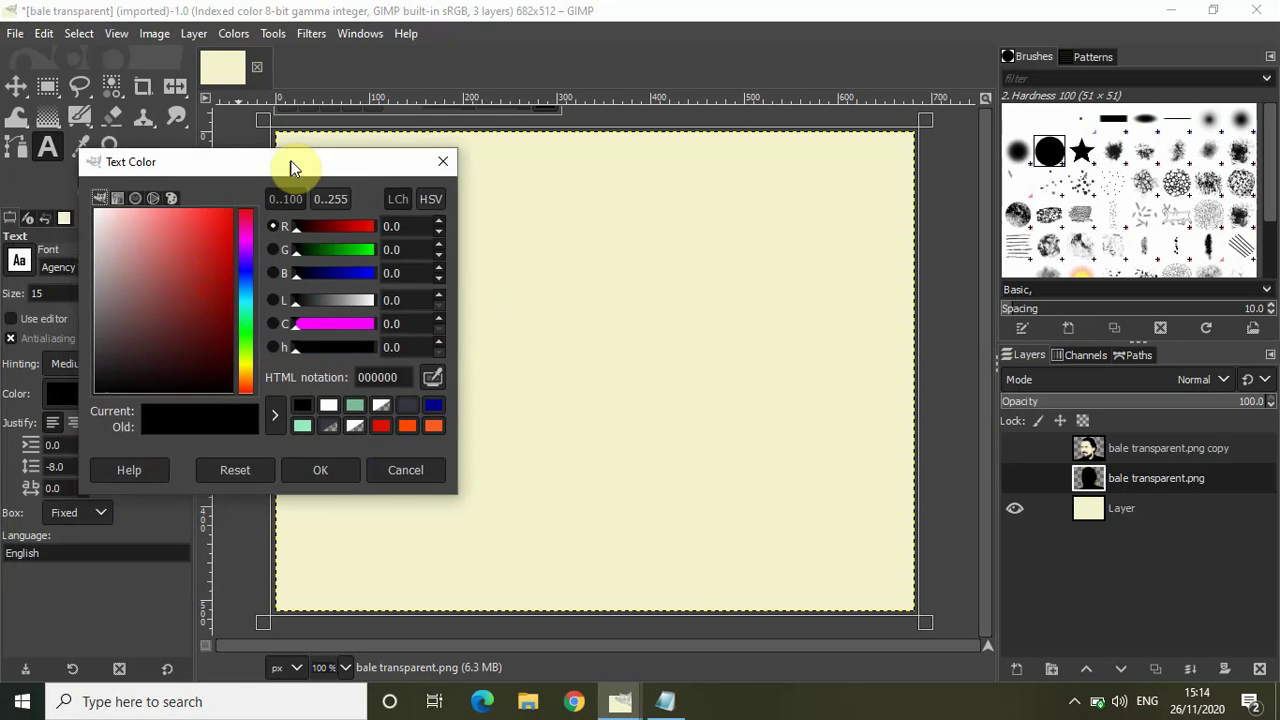
click(407, 375)
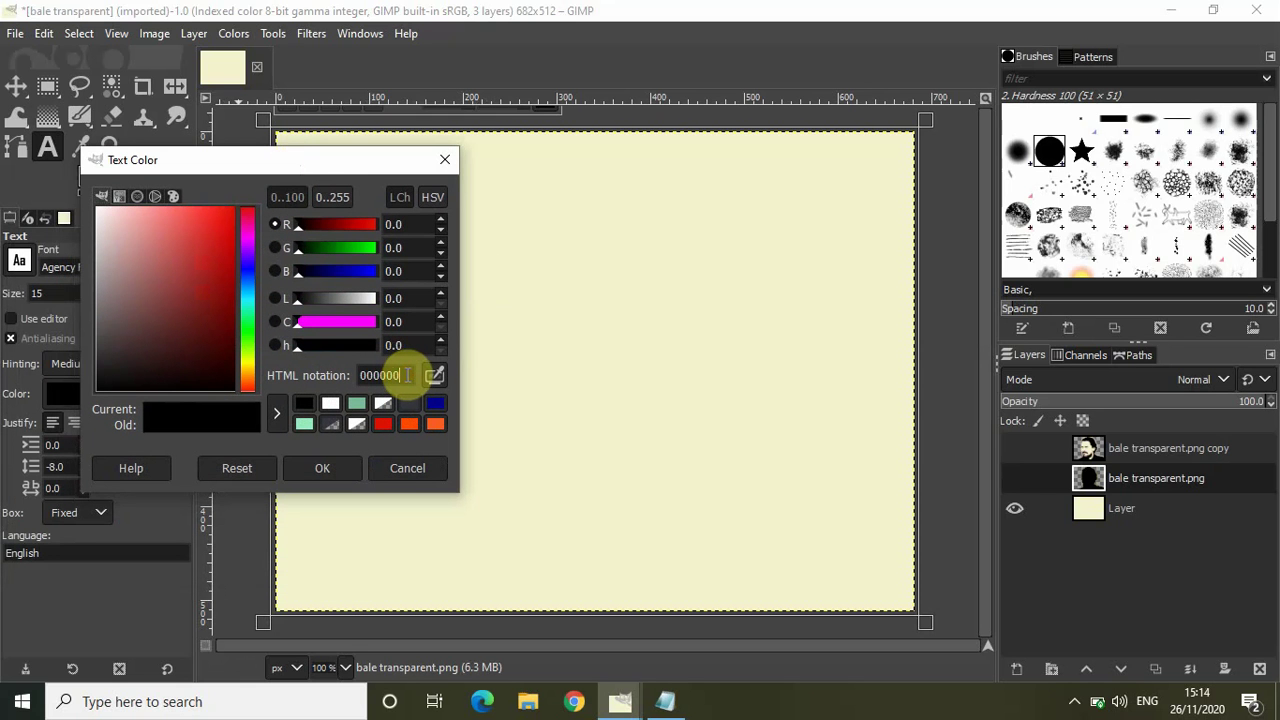
key(BackSpace)
key(BackSpace)
key(BackSpace)
key(BackSpace)
key(BackSpace)
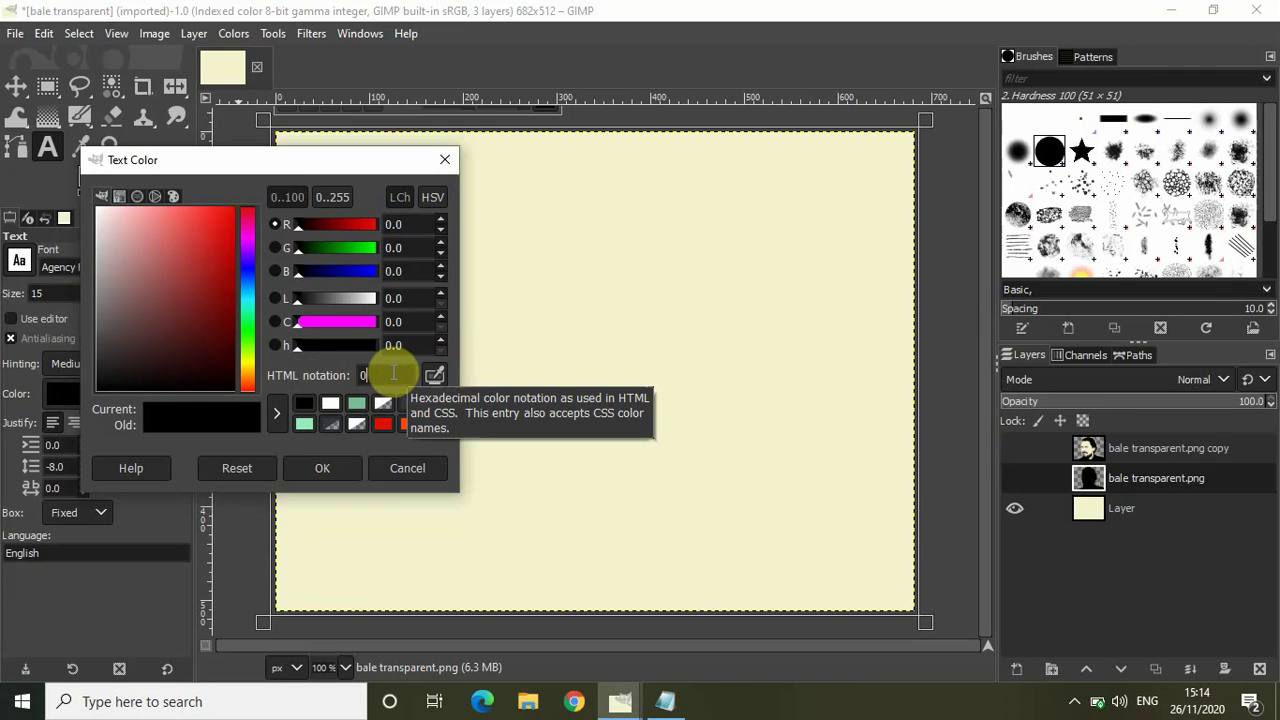
text(52cbe)
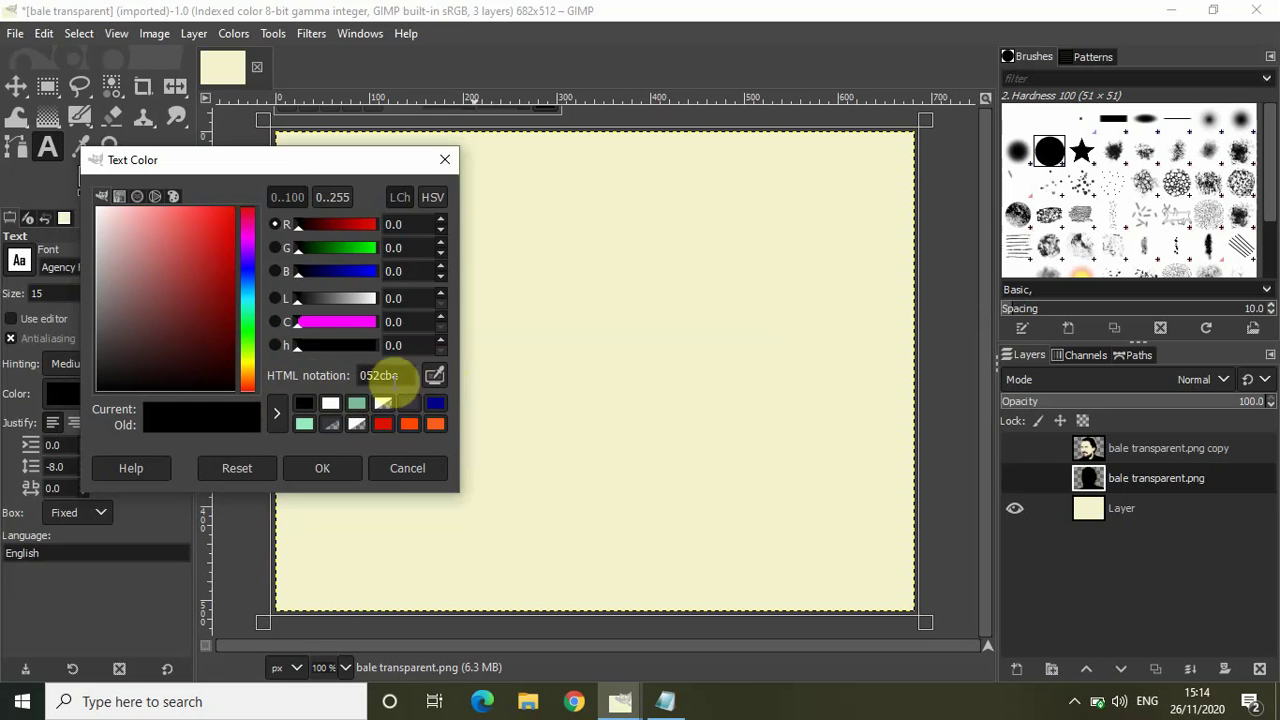
click(336, 471)
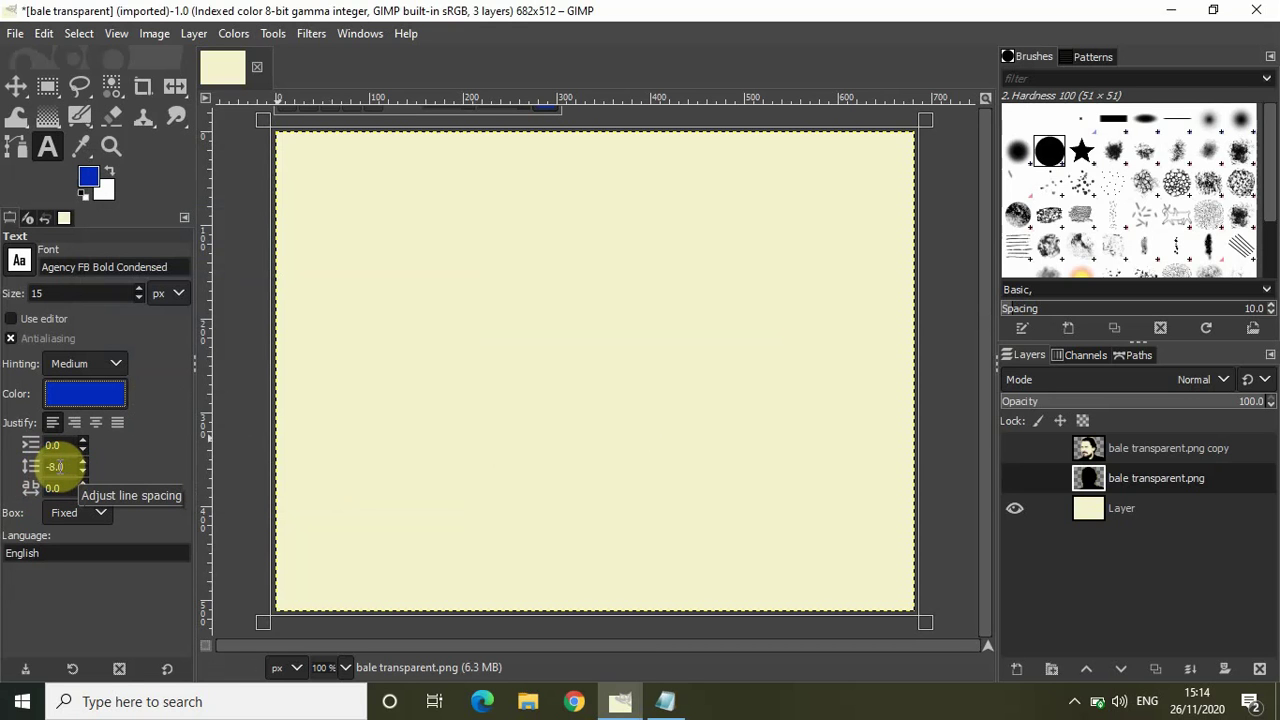
drag(58, 466, 80, 466)
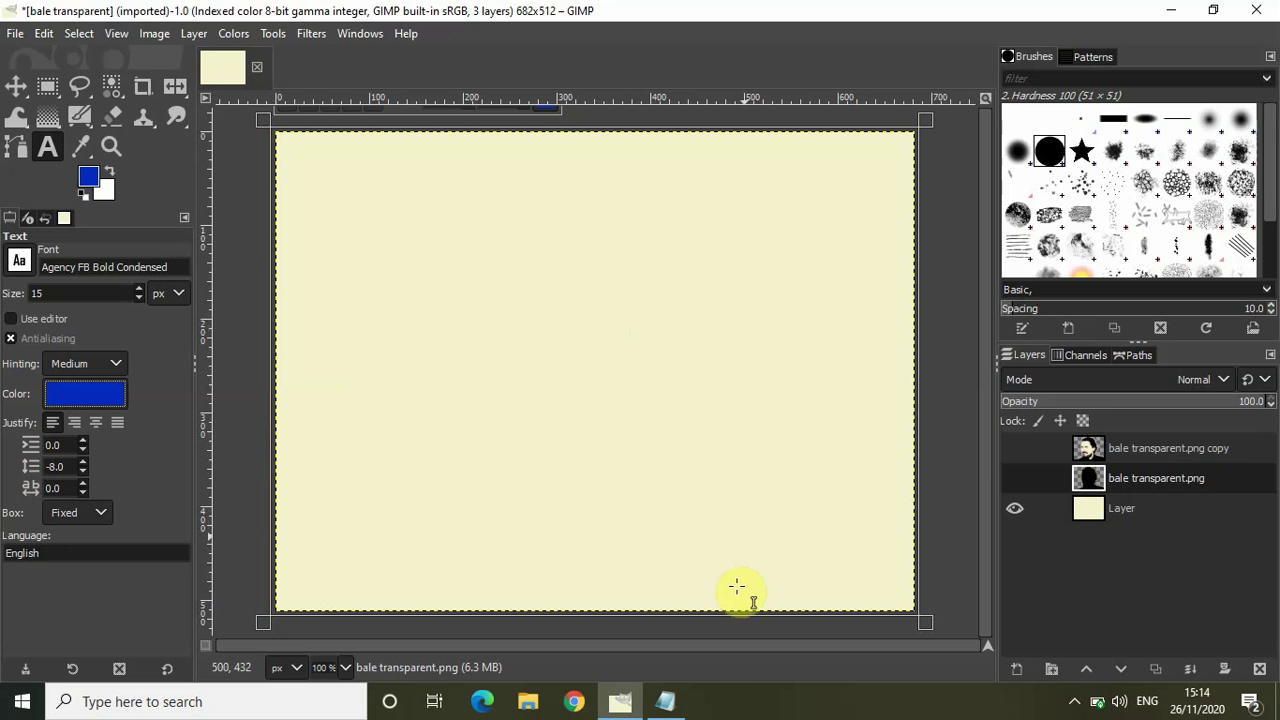
- Select the biography paragraph in Notepad, minimize it, and start a text box on the canvas
click(668, 705)
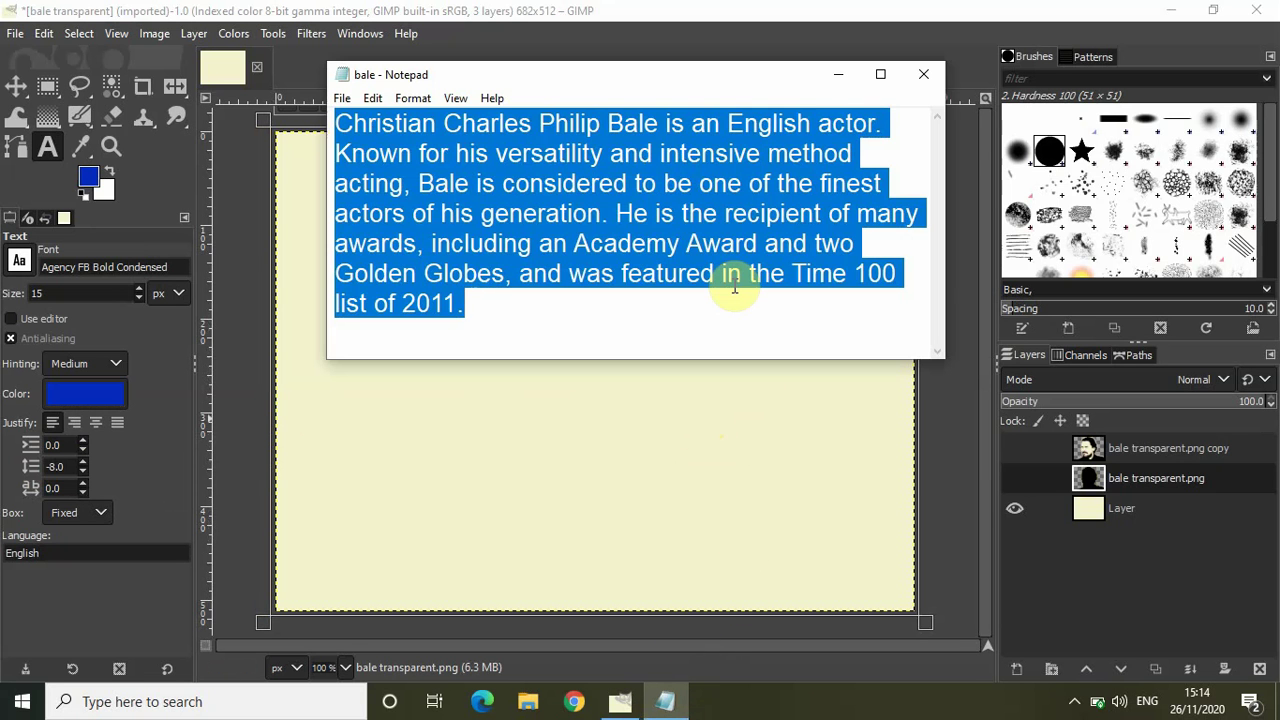
click(734, 288)
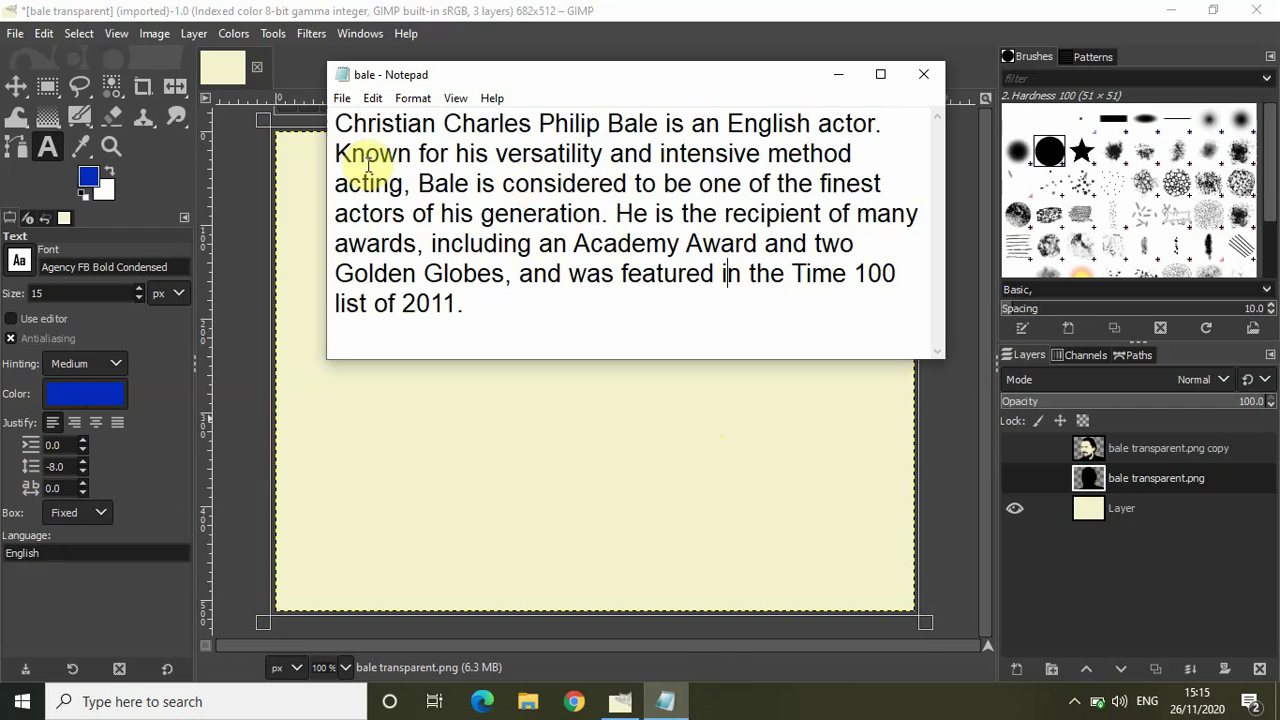
drag(334, 123, 502, 303)
key(ctrl+c)
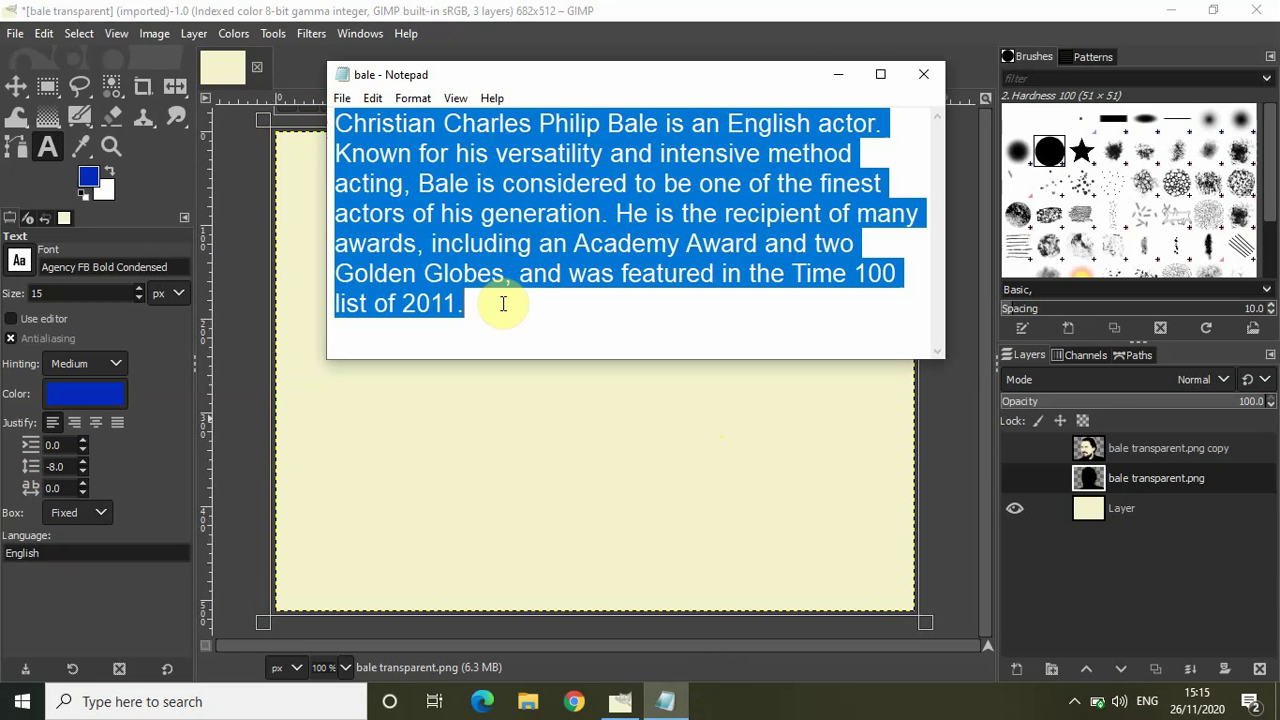
click(846, 74)
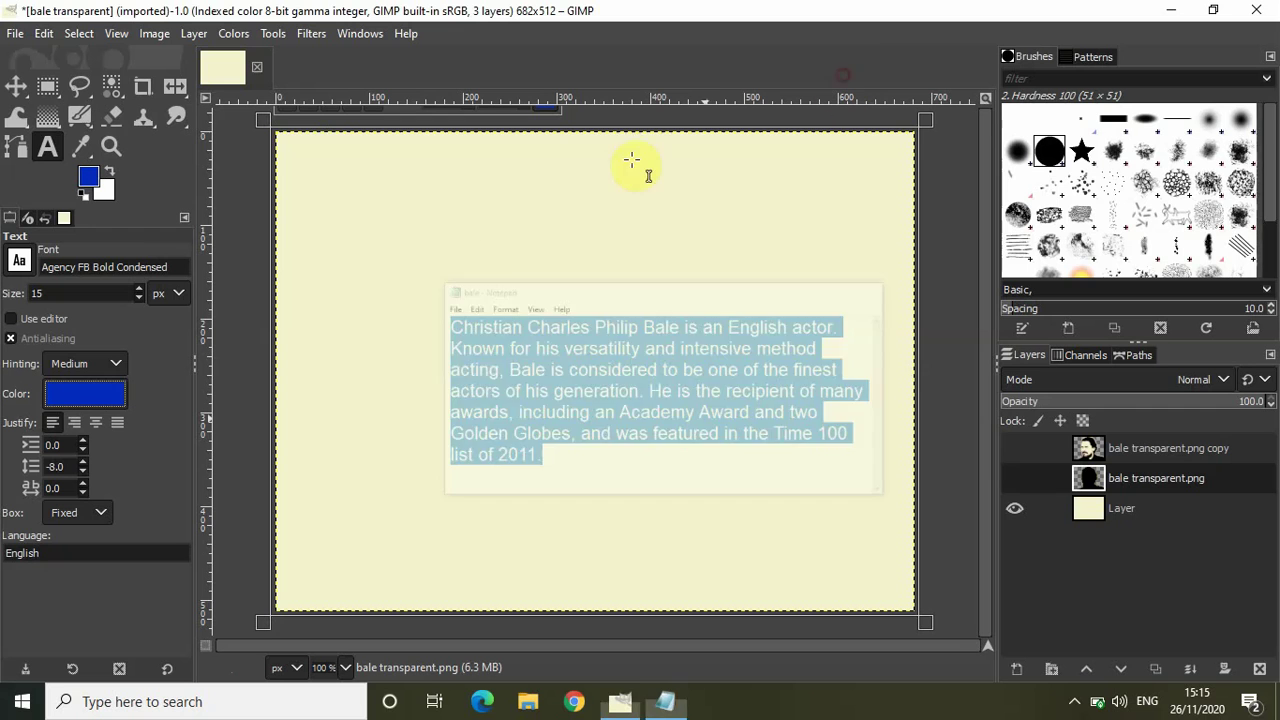
click(434, 188)
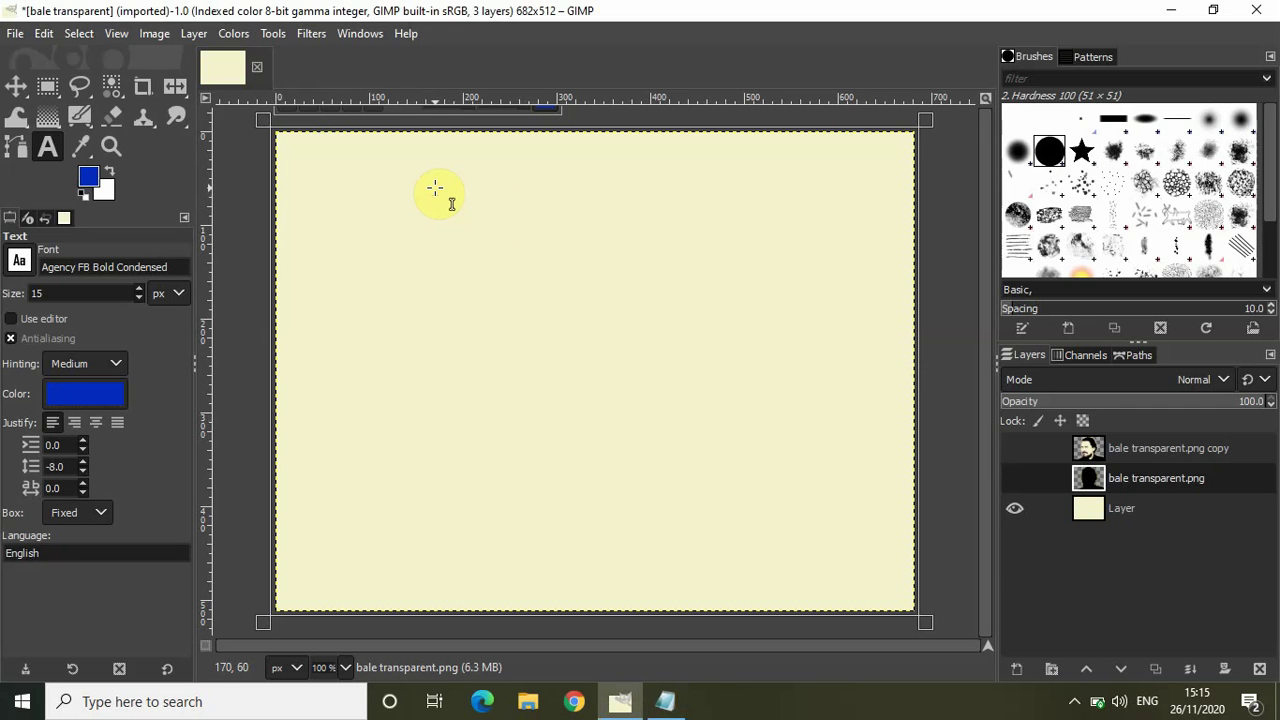
- Paste the biography paragraph eight times until the text reaches the canvas bottom
key(ctrl+v)
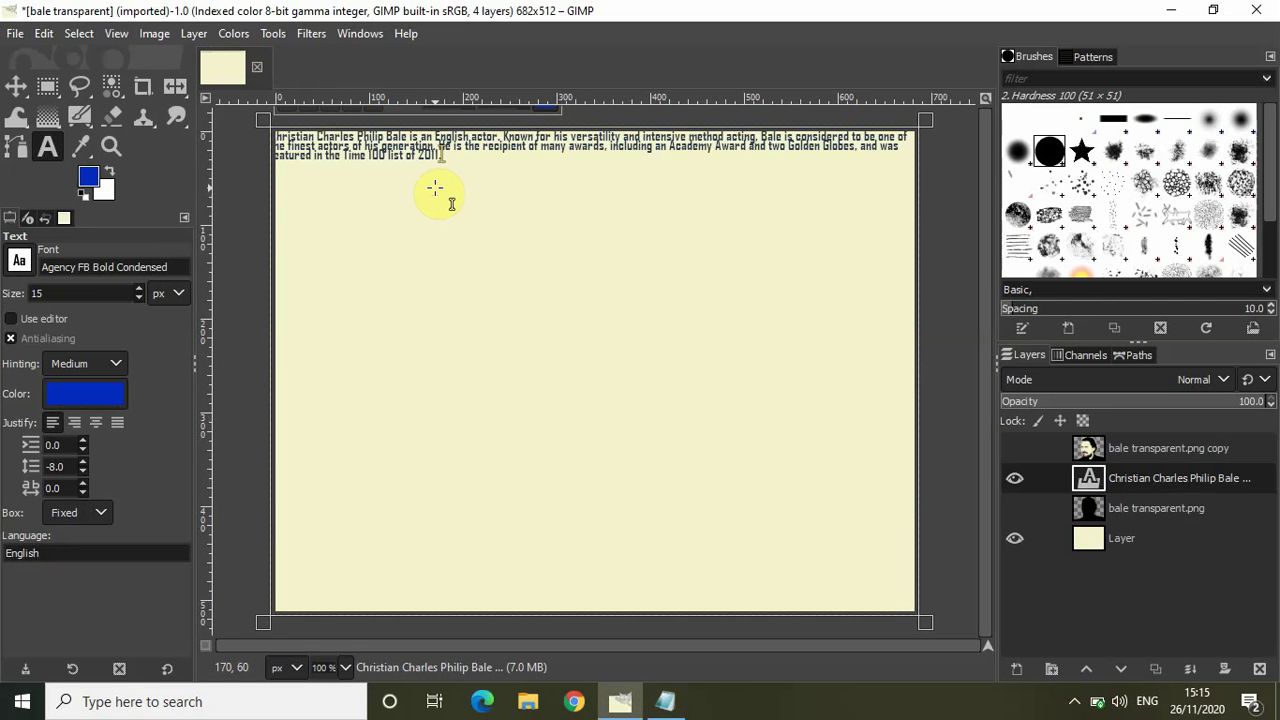
text(Christian Charles Philip Bale is an English actor. Known for his versatility and intensive method acting. Bale is considered to be one of the finest actors of his generation. He is the recipient of many awards, including an Academy Award and two Golden Globes, and was featured in the Time 100 list of 2011.)
text(Christian Charles Philip Bale is an English actor. Known for his versatility and intensive method acting. Bale is considered to be one of the finest actors of his generation. He is the recipient of many awards, including an Academy Award and two Golden Globes, and was featured in the Time 100 list of 2011.)
text(Christian Charles Philip Bale is an English actor. Known for his versatility and intensive method acting. Bale is considered to be one of the finest actors of his generation. He is the recipient of many awards, including an Academy Award and two Golden Globes, and was featured in the Time 100 list of 2011.)
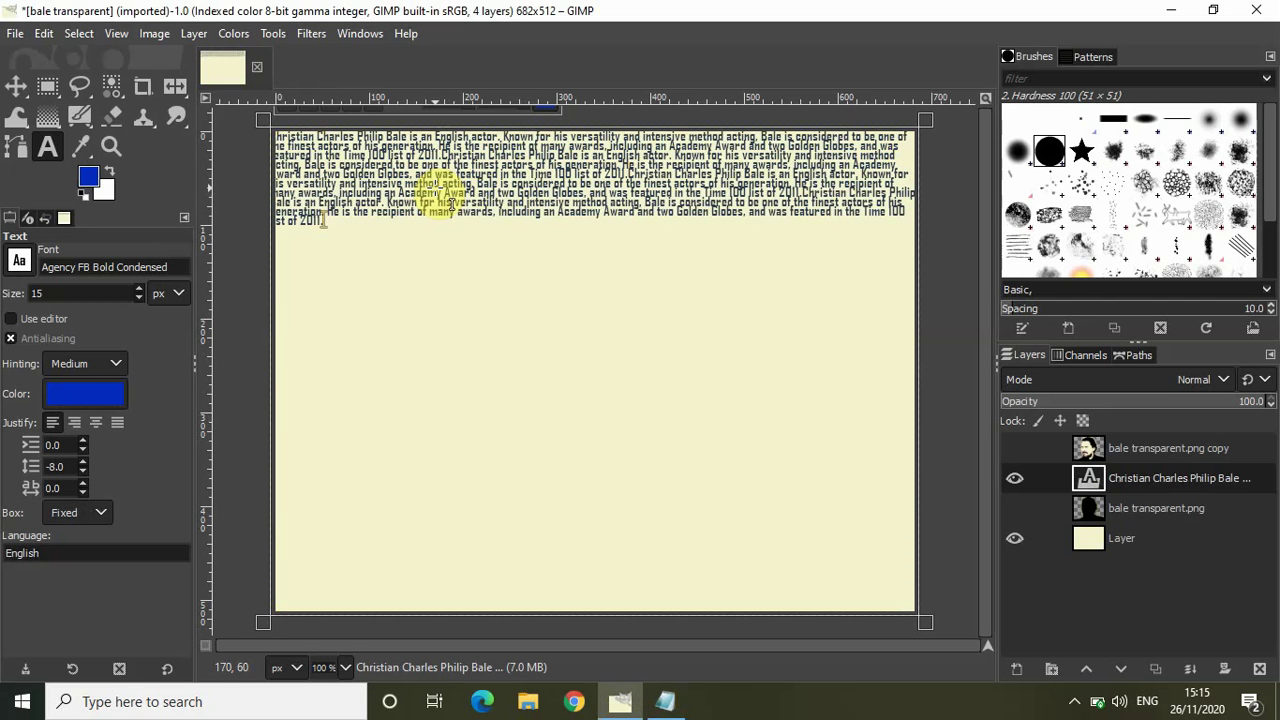
key(ctrl+v)
key(ctrl+v)
key(ctrl+v)
key(ctrl+v)
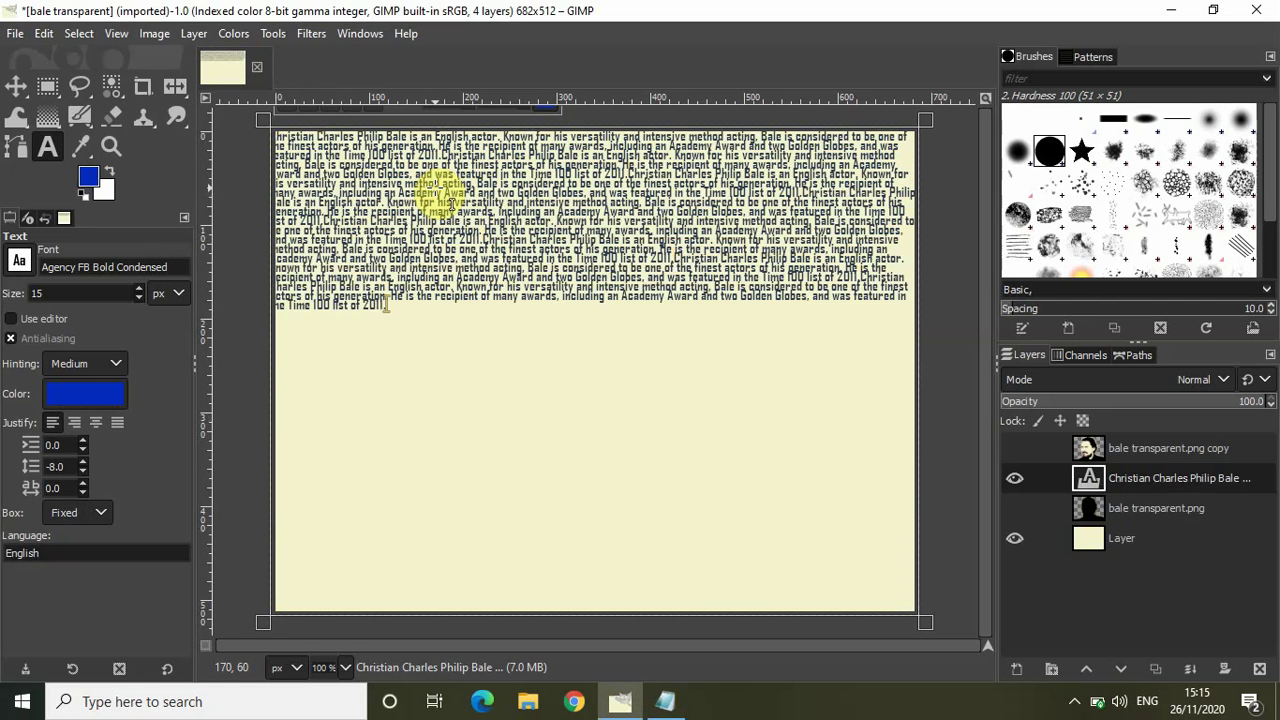
text(Christian Charles Philip Bale is an English actor. Known for his versatility and intensive method acting. Bale is considered to be one of the finest actors of his generation. He is the recipient of many awards, including an Academy Award and two Golden Globes, and was featured in the Time 100 list of 2011.)
text(Christian Charles Philip Bale is an English actor. Known for his versatility and intensive method acting. Bale is considered to be one of the finest actors of his generation. He is the recipient of many awards, including an Academy Award and two Golden Globes, and was featured in the Time 100 list of 2011.)
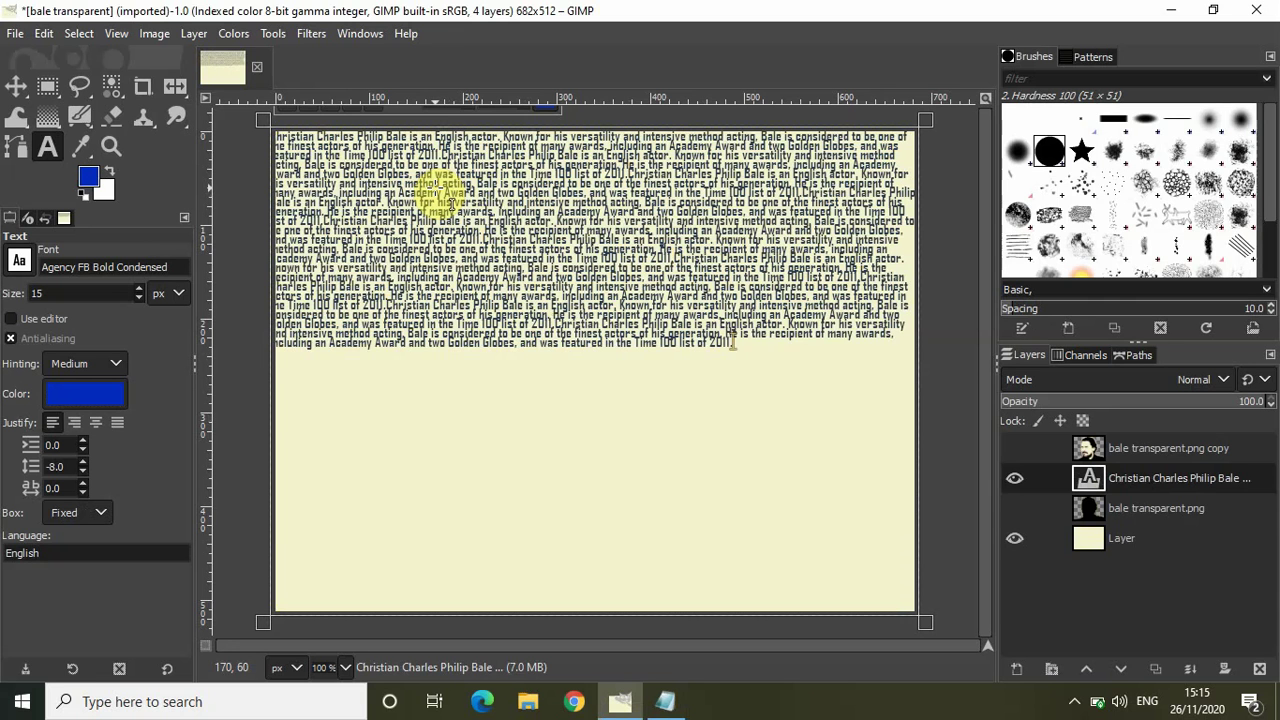
key(ctrl+v)
key(ctrl+v)
key(ctrl+v)
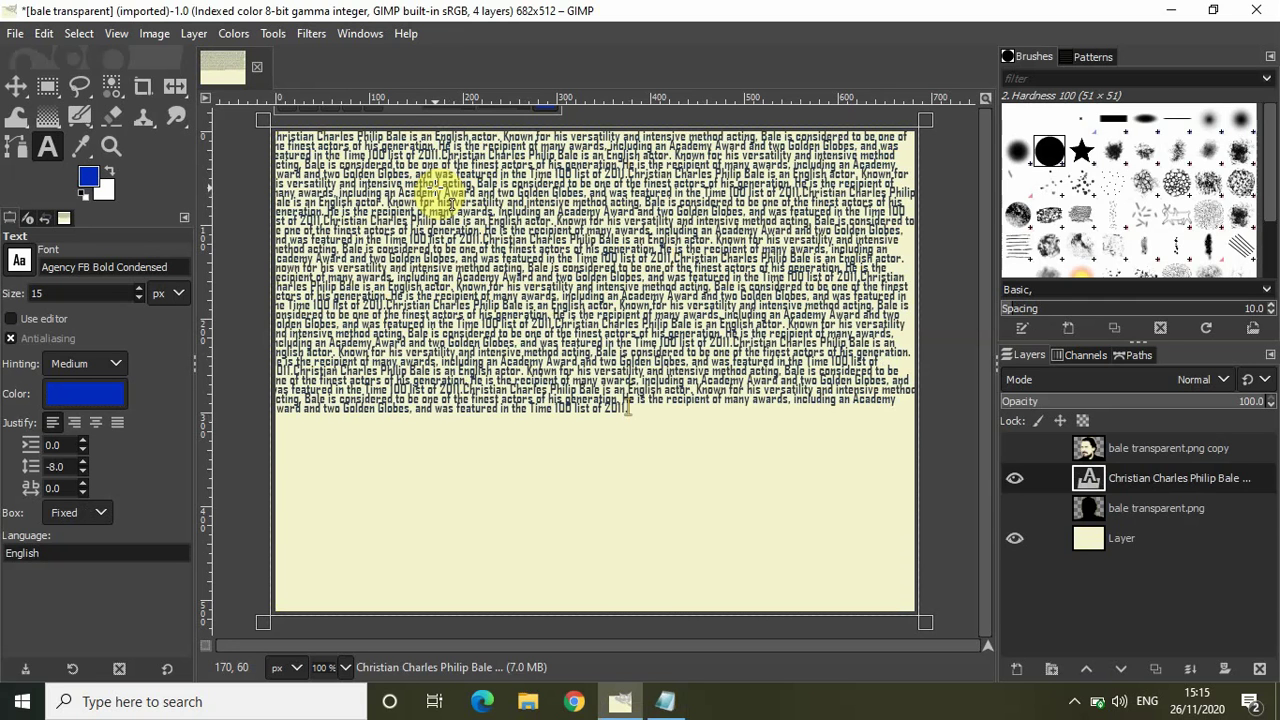
text(Christian Charles Philip Bale is an English actor. Known for his versatility and intensive method acting. Bale is considered to be one of the finest actors of his generation. He is the recipient of many awards, including an Academy Award and two Golden Globes, and was featured in the Time 100 list of 2011.)
text(Christian Charles Philip Bale is an English actor. Known for his versatility and intensive method acting. Bale is considered to be one of the finest actors of his generation. He is the recipient of many awards, including an Academy Award and two Golden Globes, and was featured in the Time 100 list of 2011.)
text(Christian Charles Philip Bale is an English actor. Known for his versatility and intensive method acting. Bale is considered to be one of the finest actors of his generation. He is the recipient of many awards, including an Academy Award and two Golden Globes, and was featured in the Time 100 list of 2011.)
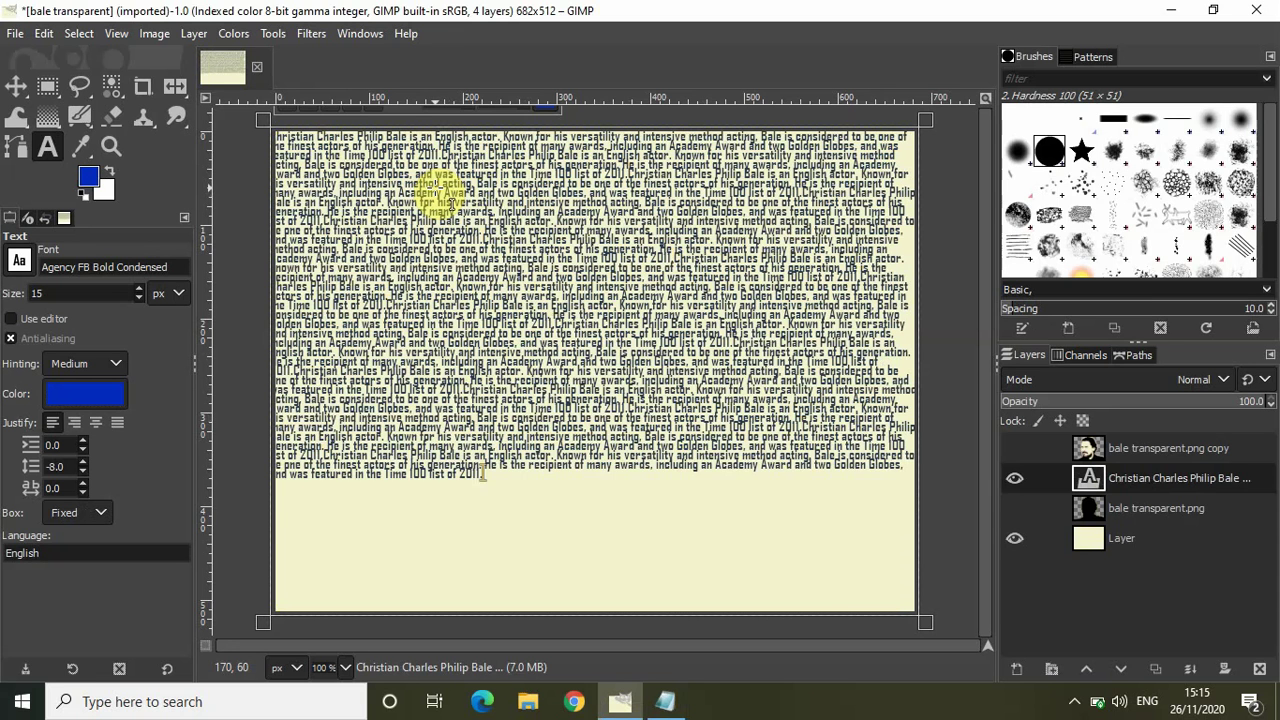
key(ctrl+v)
key(ctrl+v)
key(ctrl+v)
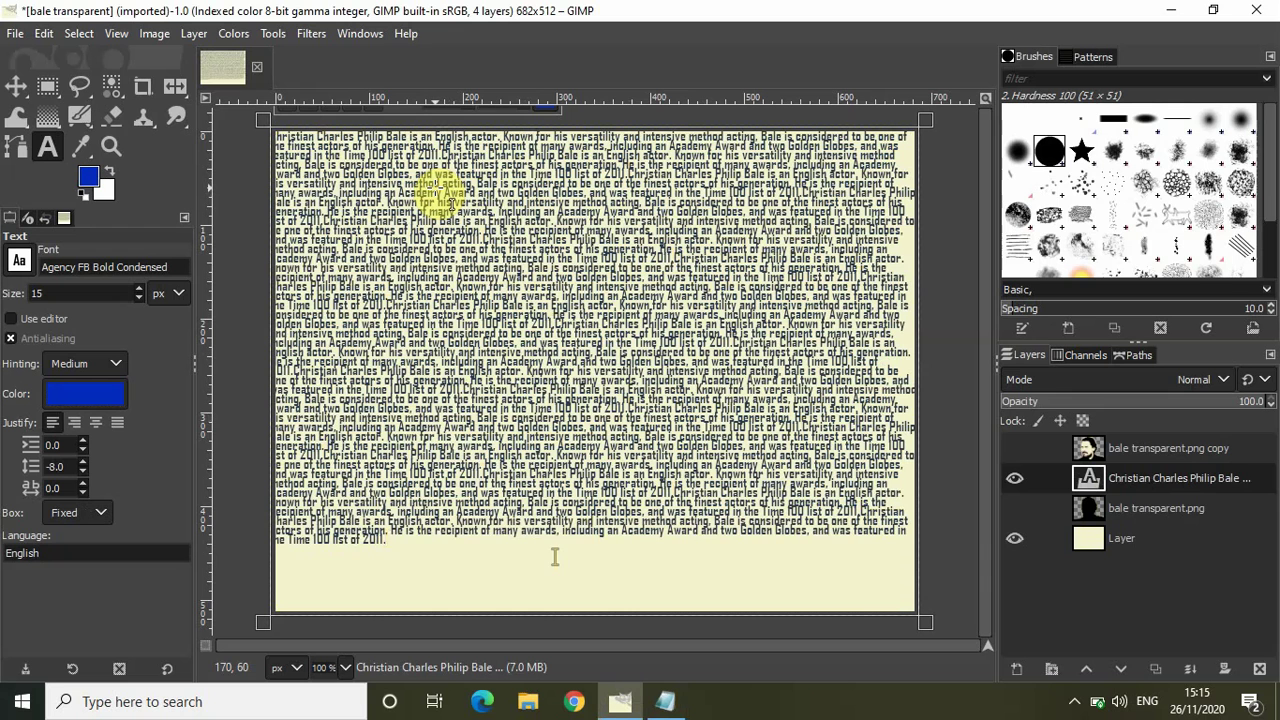
text(Christian Charles Philip Bale is an English actor. Known for his versatility and intensive method acting. Bale is considered to be one of the finest actors of his generation. He is the recipient of many awards, including an Academy Award and two Golden Globes, and was featured in the Time 100 list of 2011.)
text(Christian Charles Philip Bale is an English actor. Known for his versatility and intensive method acting. Bale is considered to be one of the finest actors of his generation. He is the recipient of many awards, including an Academy Award and two Golden Globes, and was featured in the Time 100 list of 2011.)
text(Christian Charles Philip Bale is an English actor. Known for his versatility and intensive method acting. Bale is considered to be one of the finest actors of his generation. He is the recipient of many awards, including an Academy Award and two Golden Globes, and was featured in the Time 100 list of 2011.)
text(Christian Charles Philip Bale is an English actor. Known for his versatility and intensive method acting. Bale is considered to be one of the finest actors of his generation. He is the recipient of many awards, including an Academy Award and two Golden Globes, and was featured in the Time 100 list of 2011.)
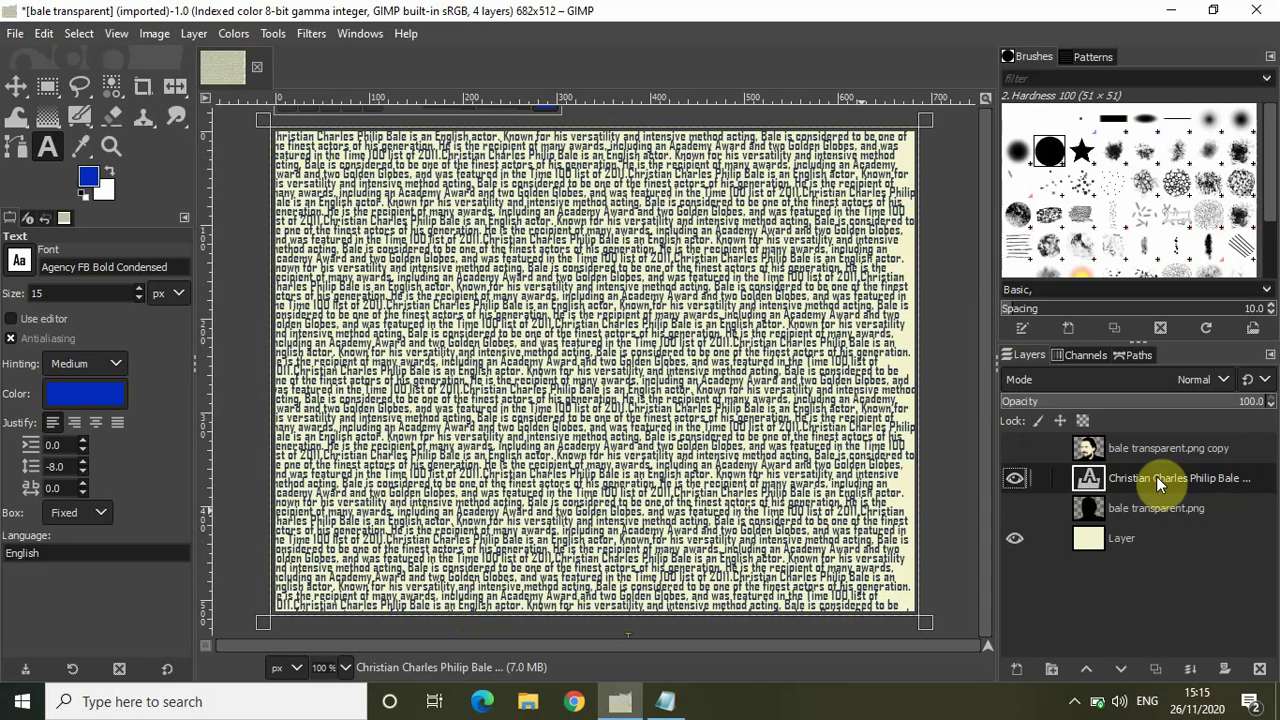
- Duplicate the text layer, move the copy to the stack bottom, and show the threshold portrait
click(1155, 667)
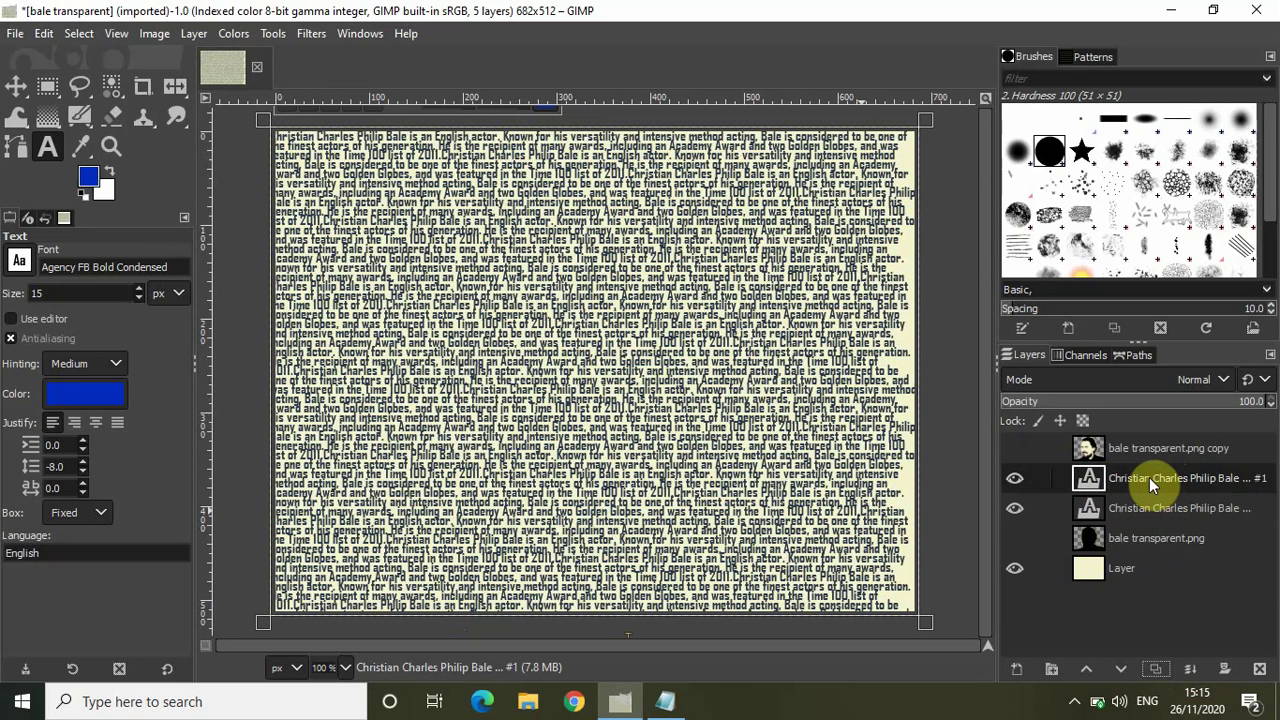
mouse_move(1149, 478)
mouse_down()
mouse_move(1155, 590)
mouse_move(1157, 475)
mouse_up()
drag(1156, 534, 1154, 494)
drag(1152, 567, 1156, 528)
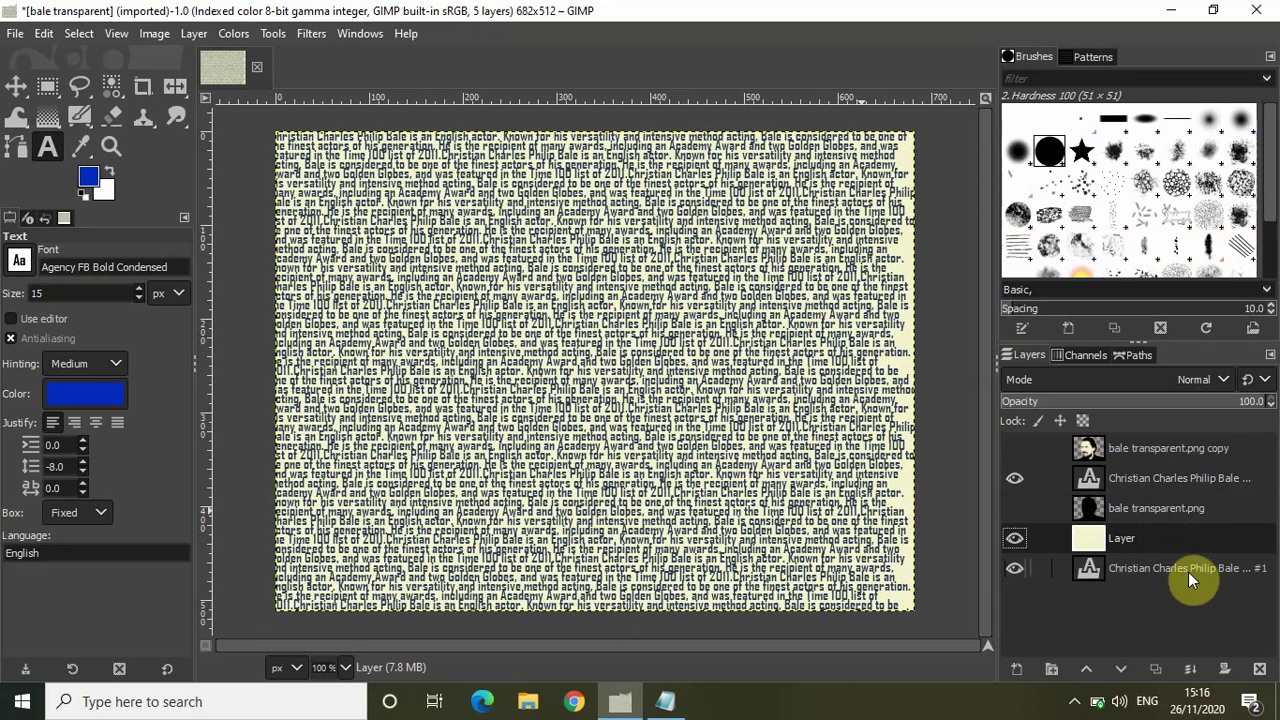
click(1180, 447)
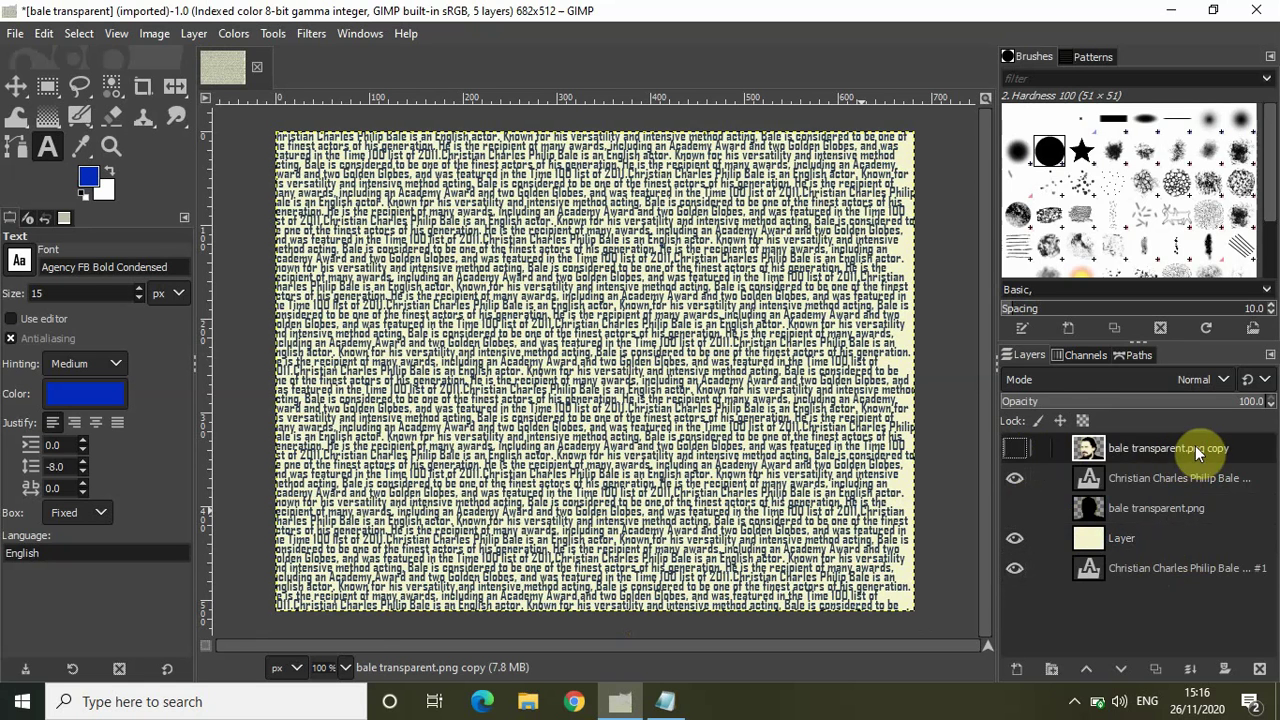
click(1014, 448)
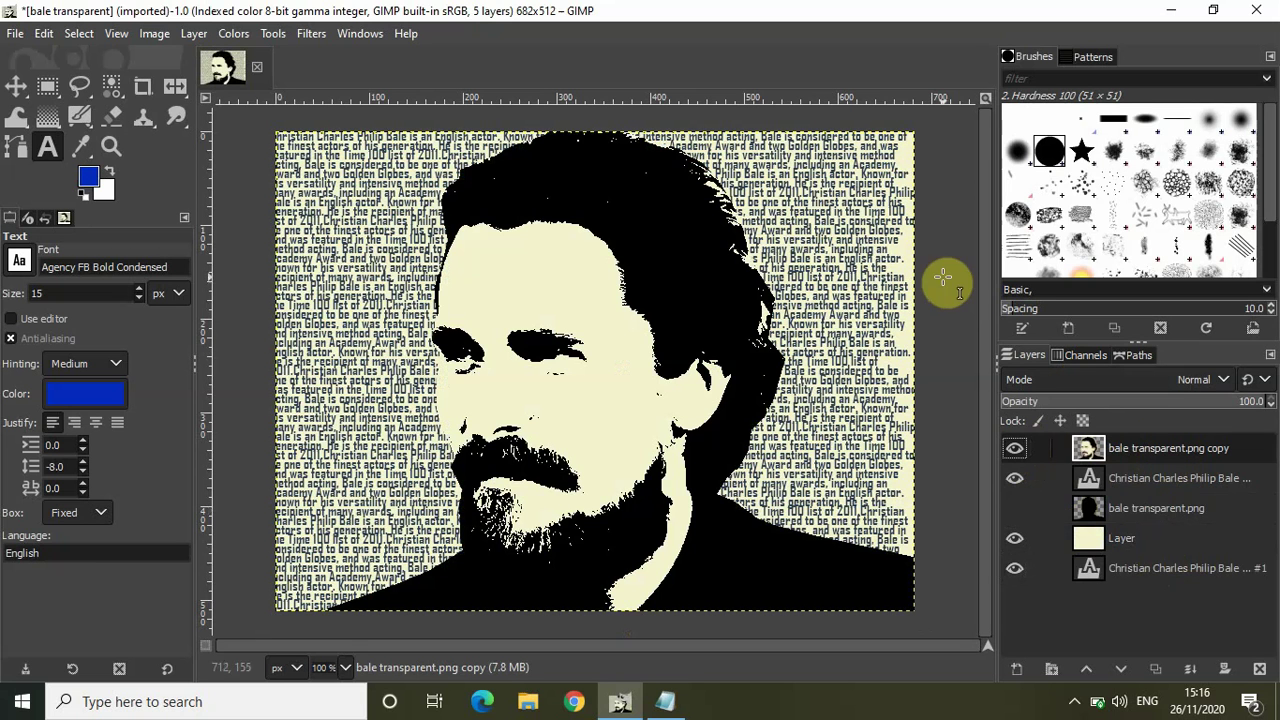
- Select the portrait's black areas with By Color Select
click(268, 35)
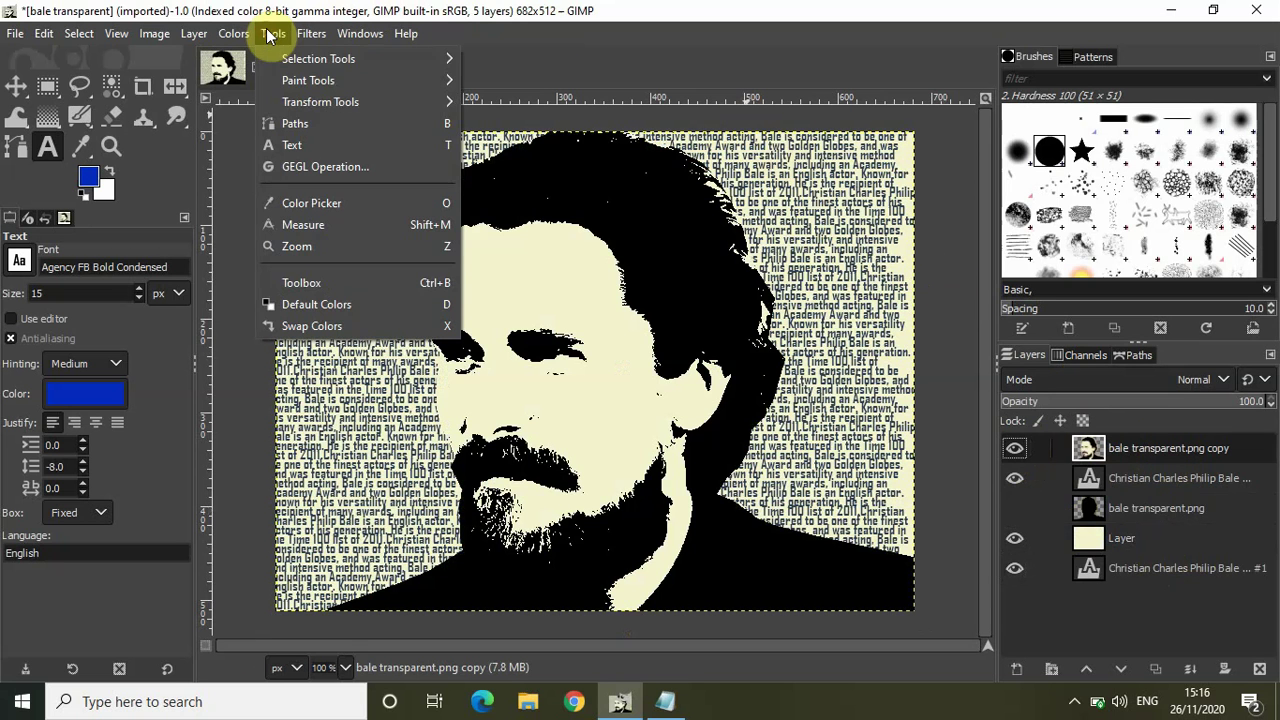
mouse_move(284, 56)
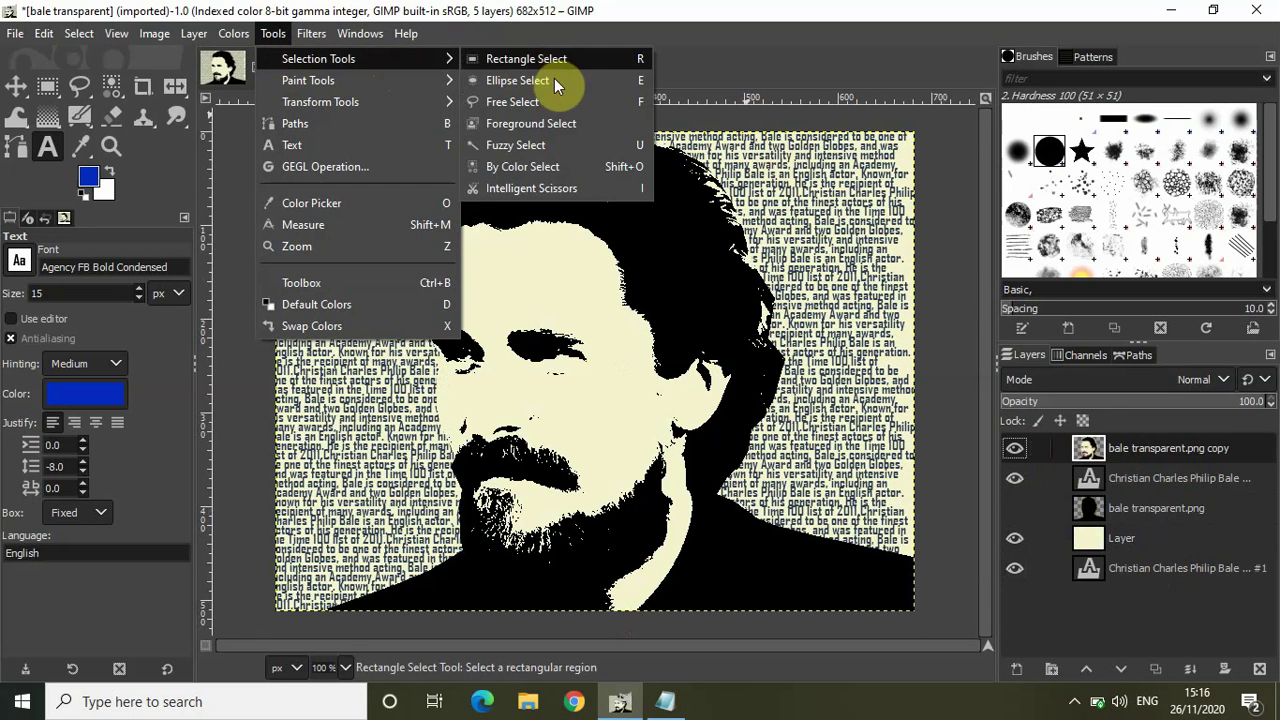
click(582, 171)
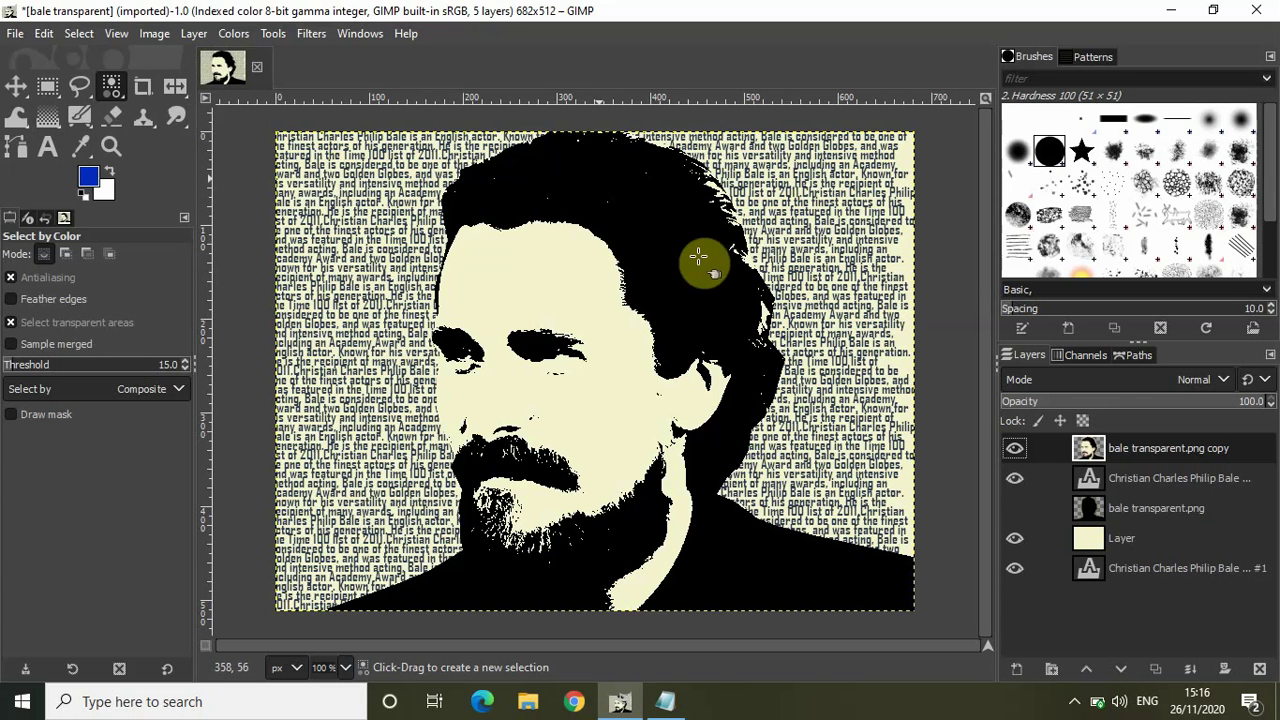
click(633, 188)
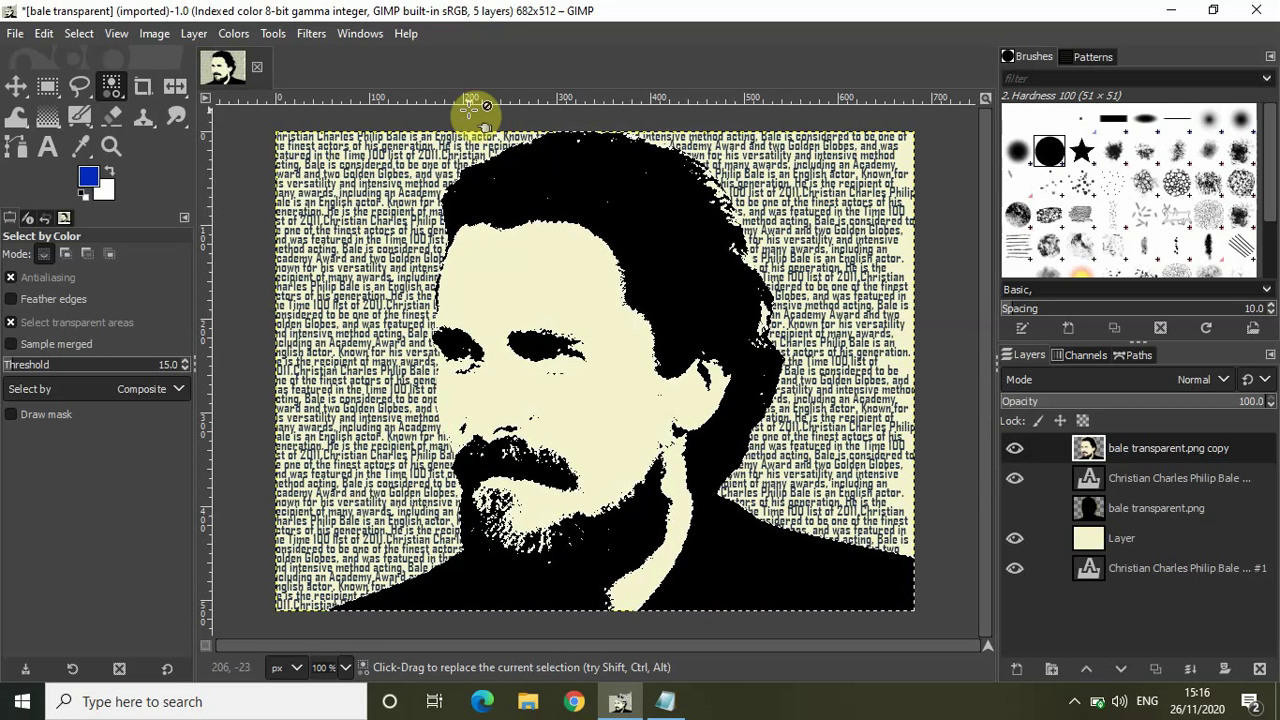
- Invert the selection and delete the portrait copy layer
click(79, 33)
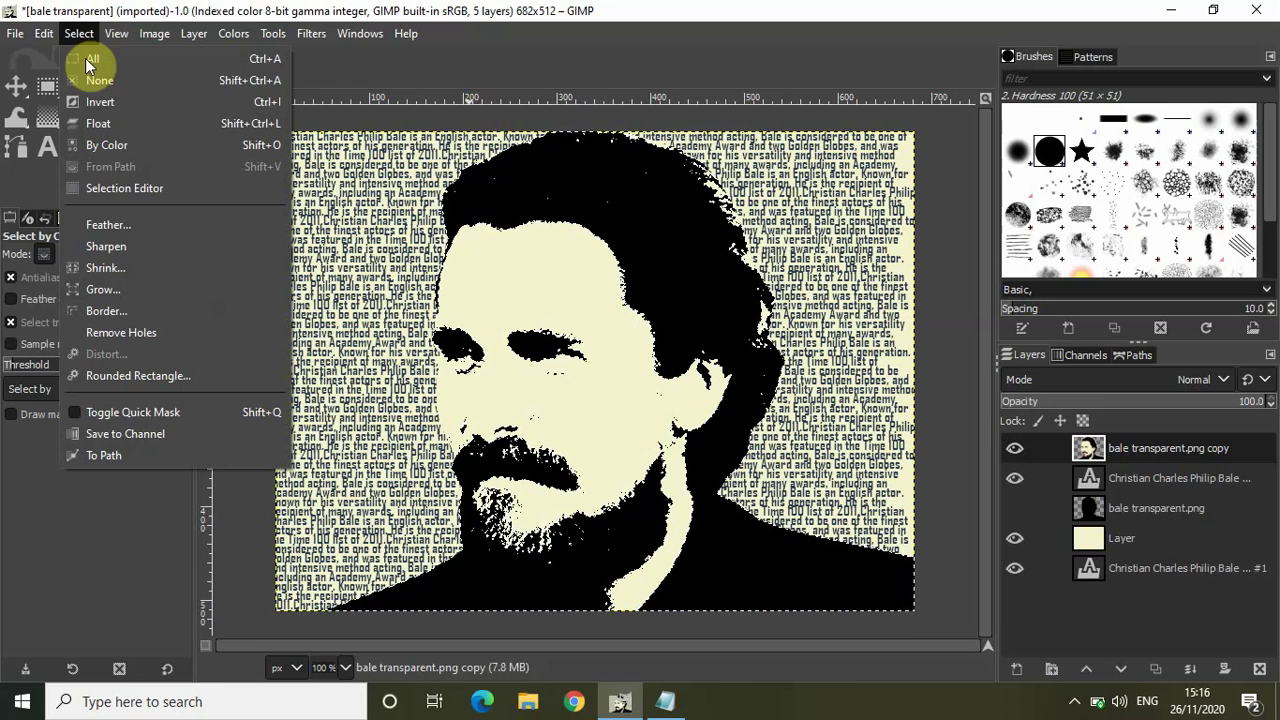
click(139, 100)
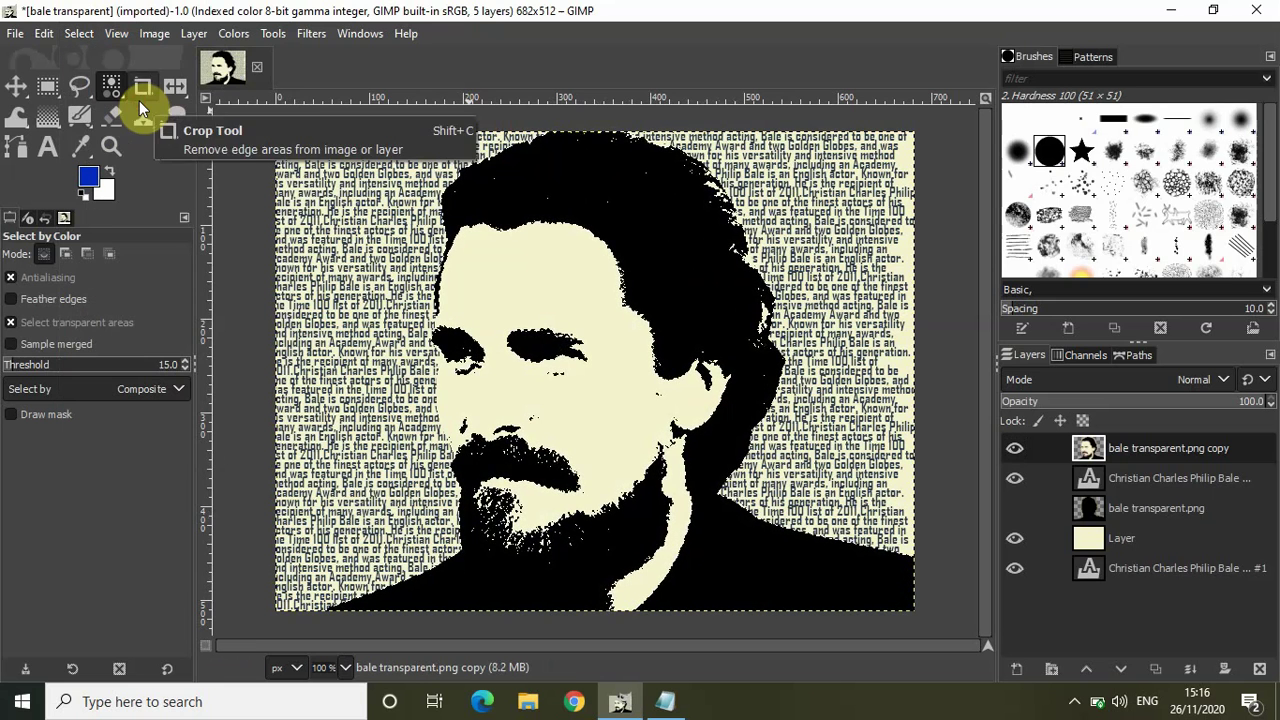
click(1260, 670)
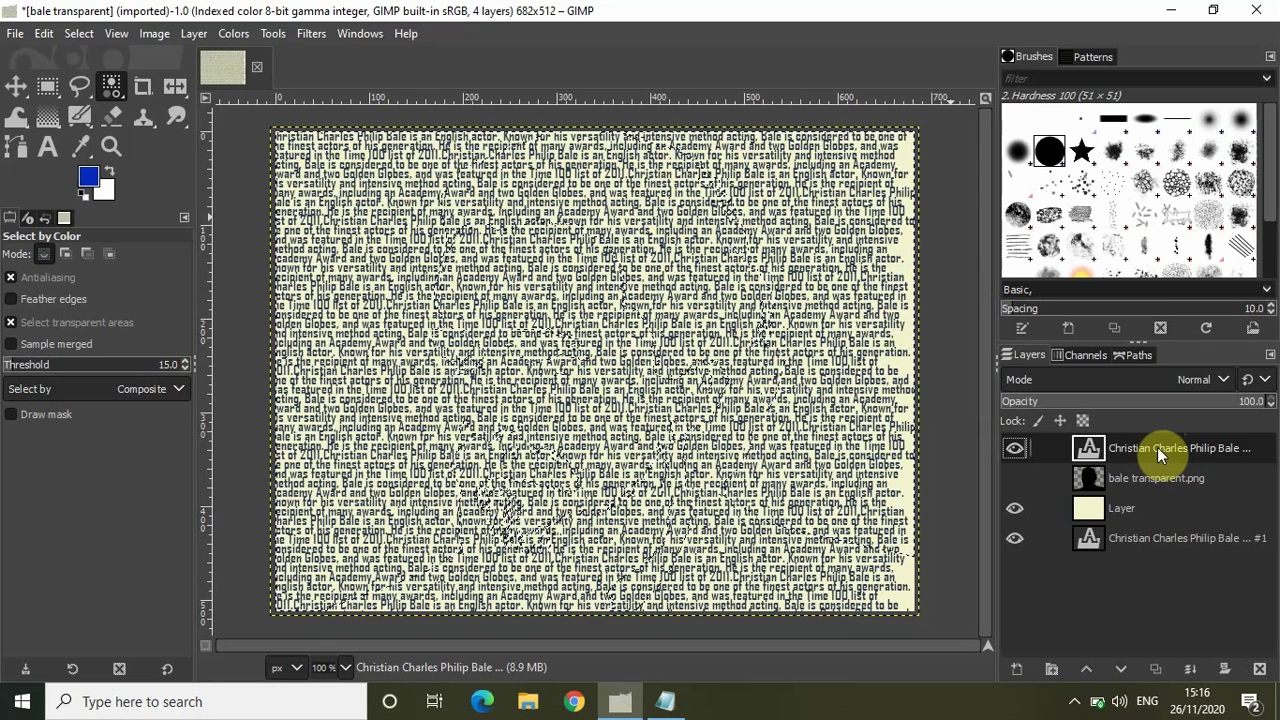
- Delete the text outside the portrait shapes, drop the selection, and hide the top text layer
key(Delete)
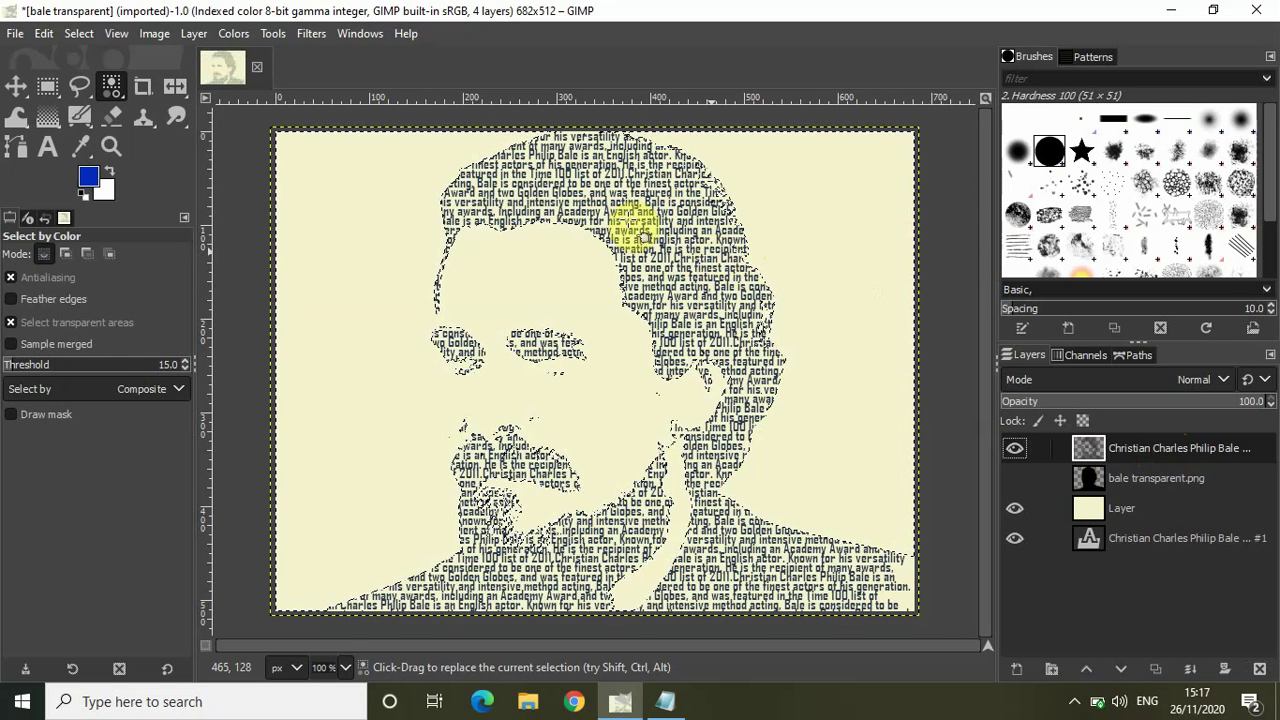
click(78, 34)
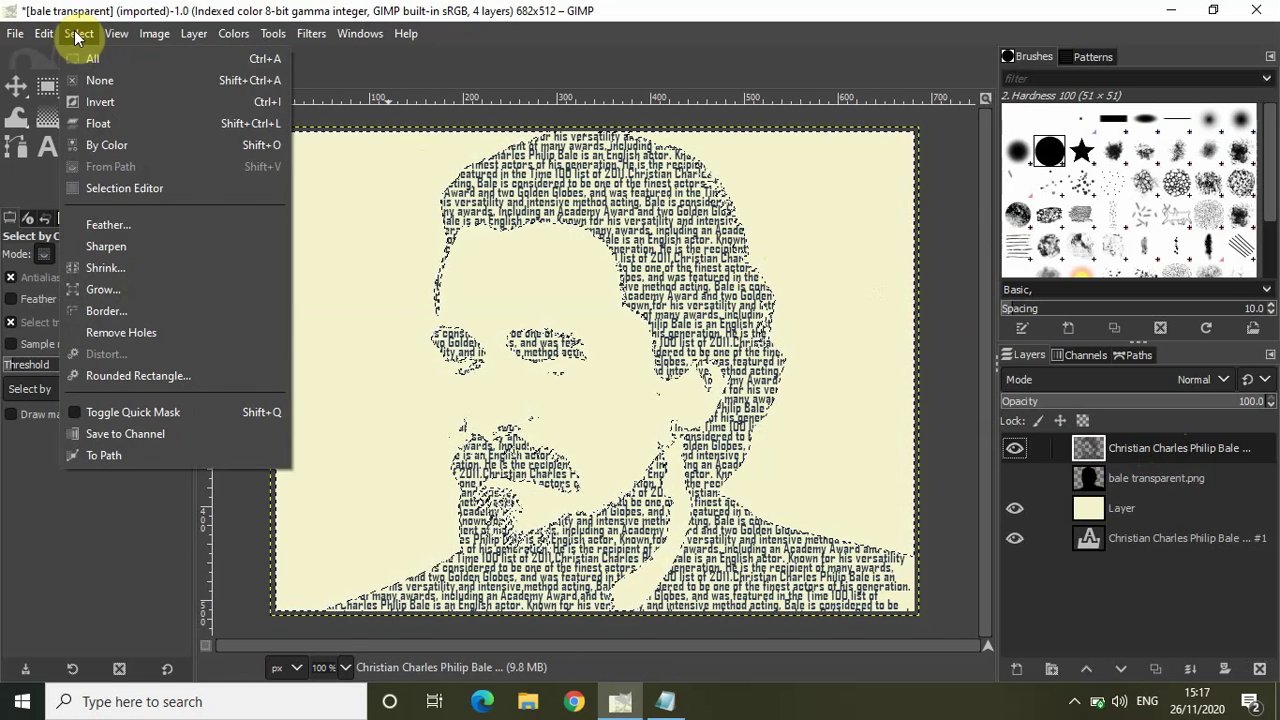
click(120, 80)
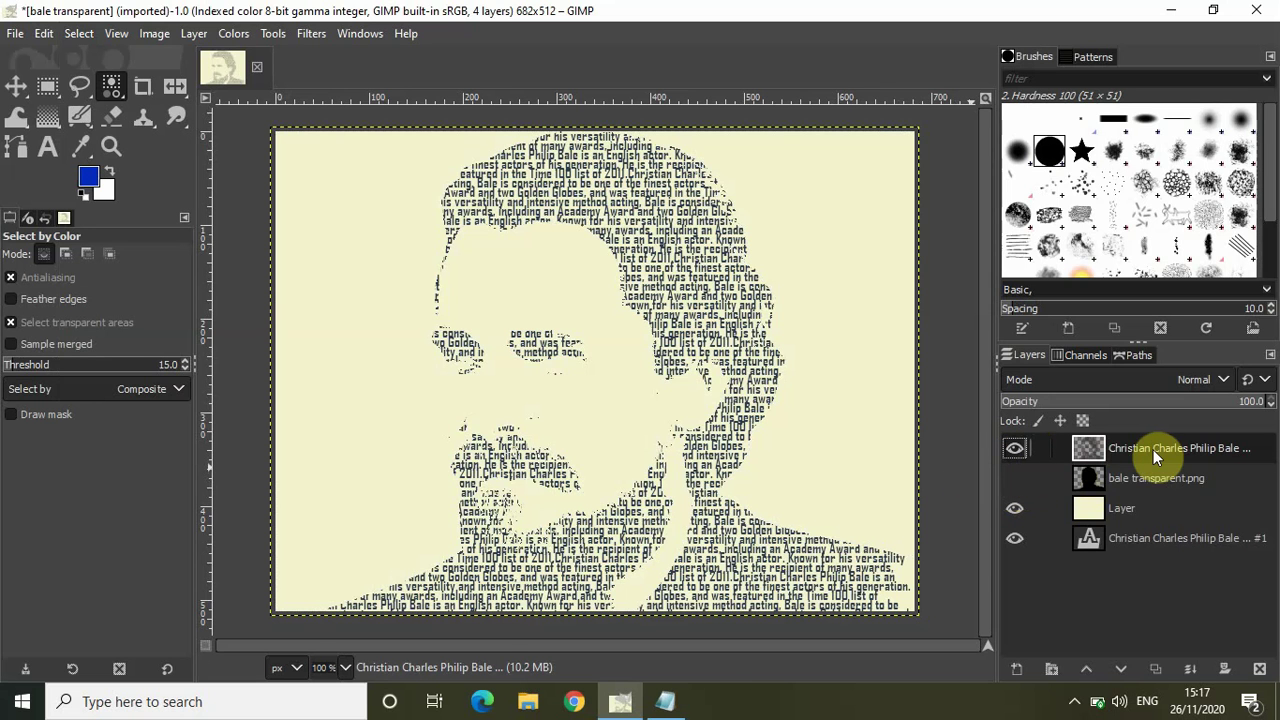
click(1013, 448)
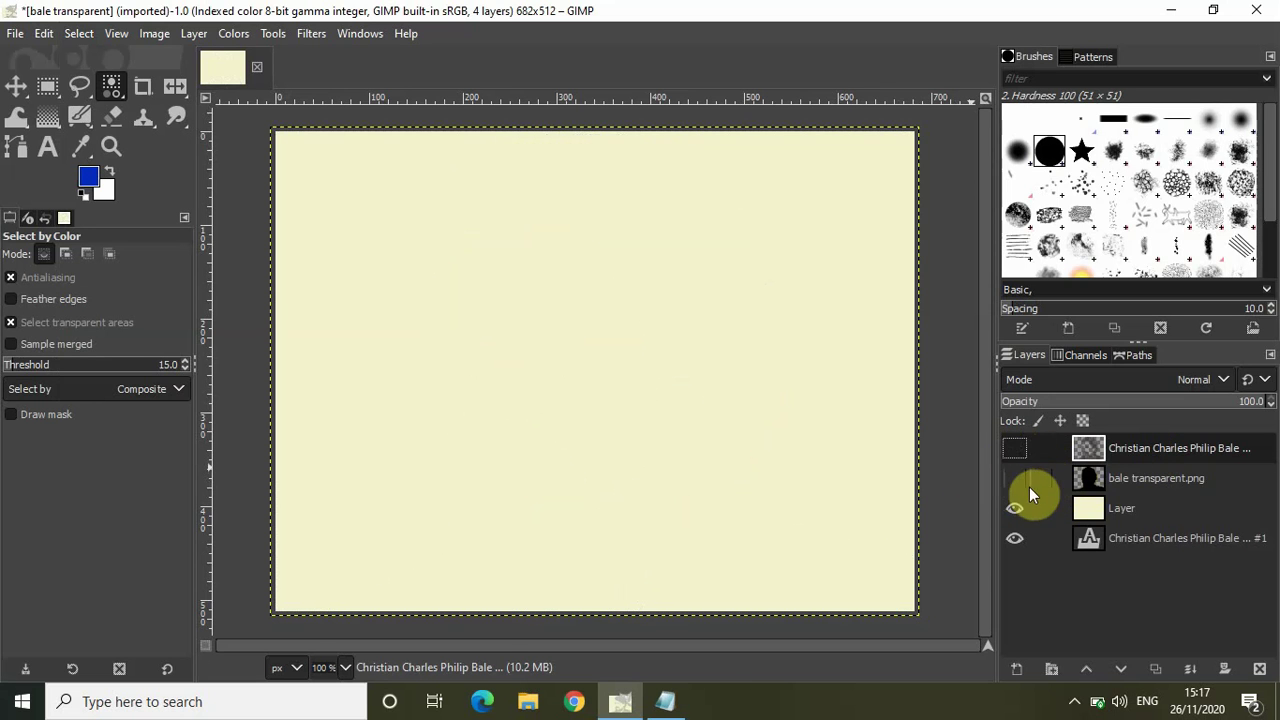
- Move the biography text layer above the cream background and hide the black silhouette layer
click(1148, 477)
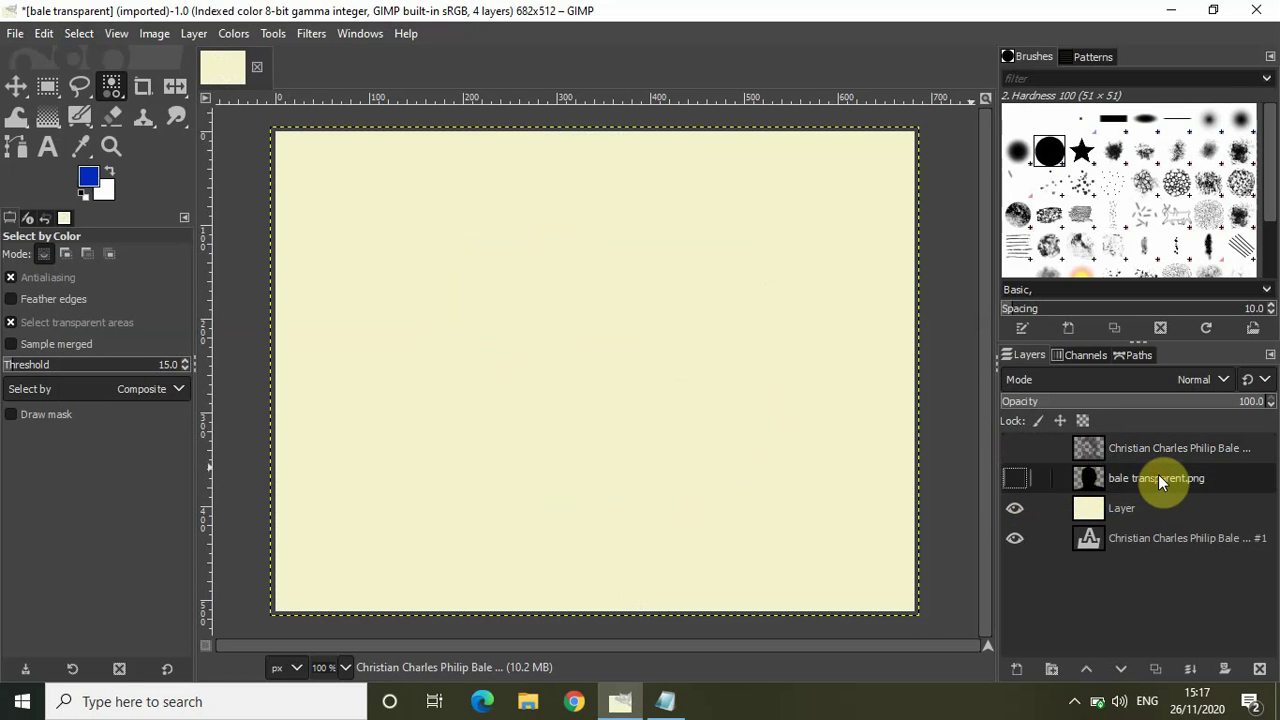
click(1014, 478)
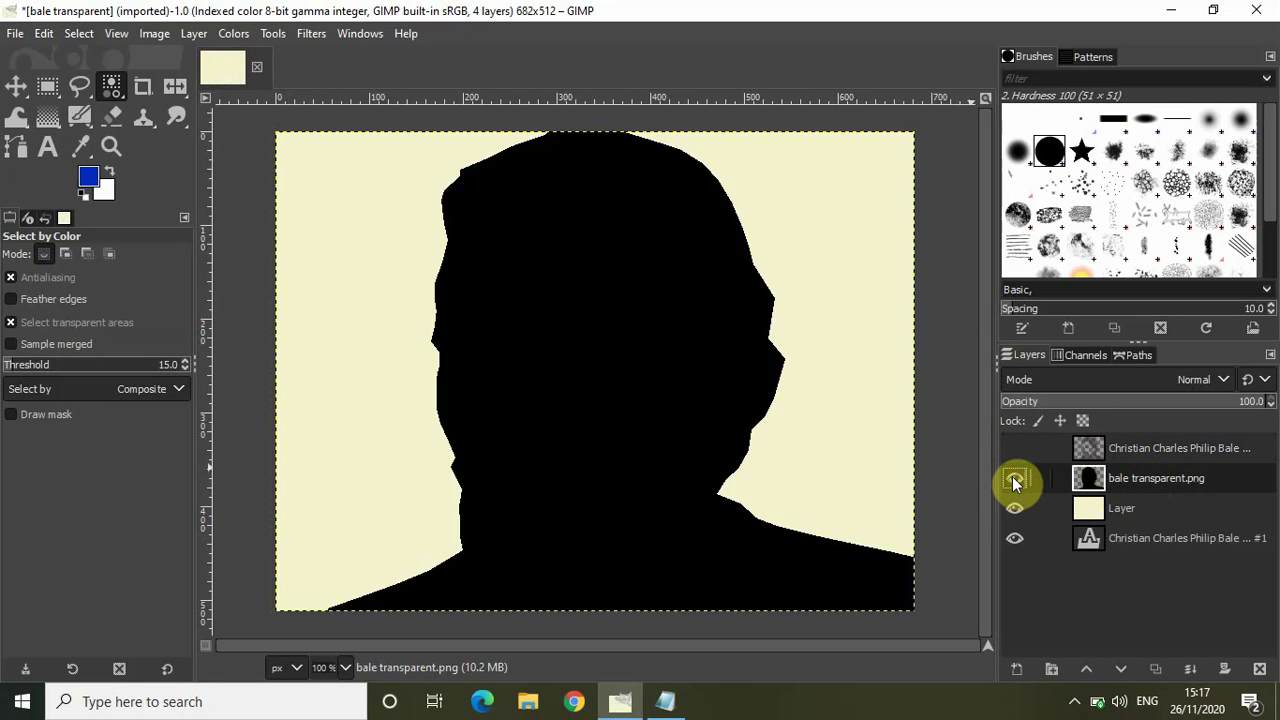
click(1146, 540)
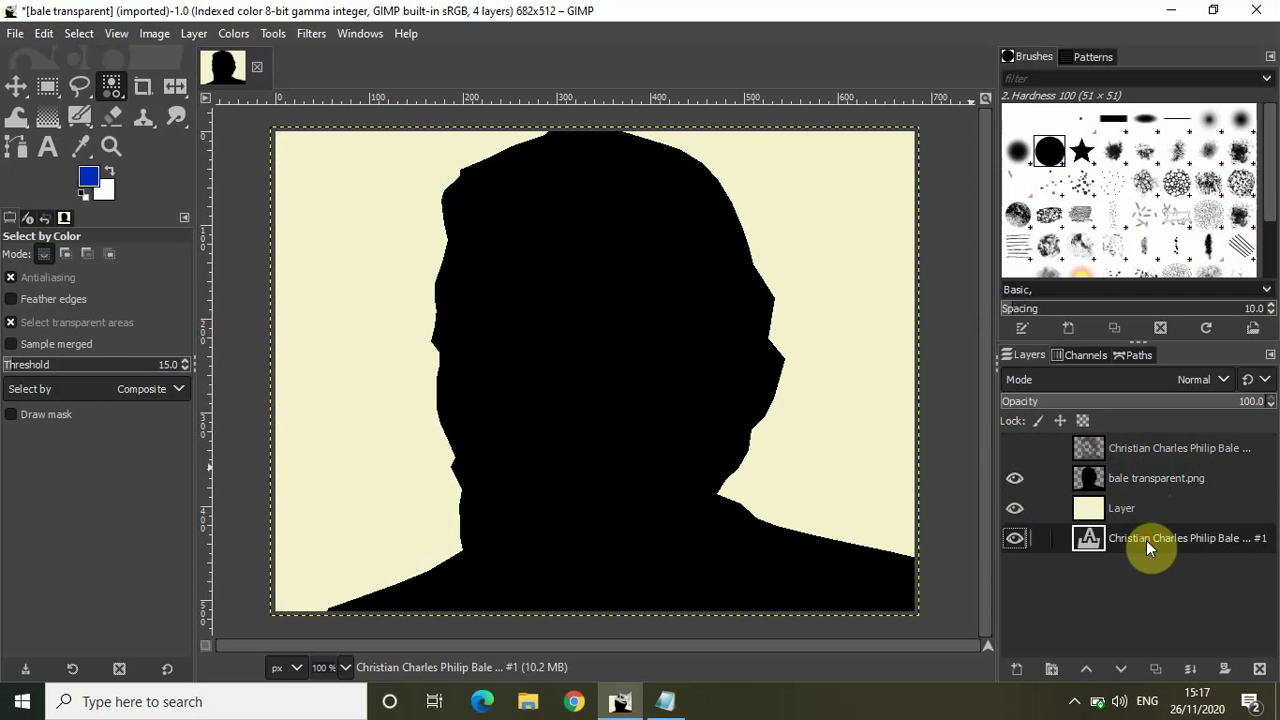
drag(1146, 540, 1150, 497)
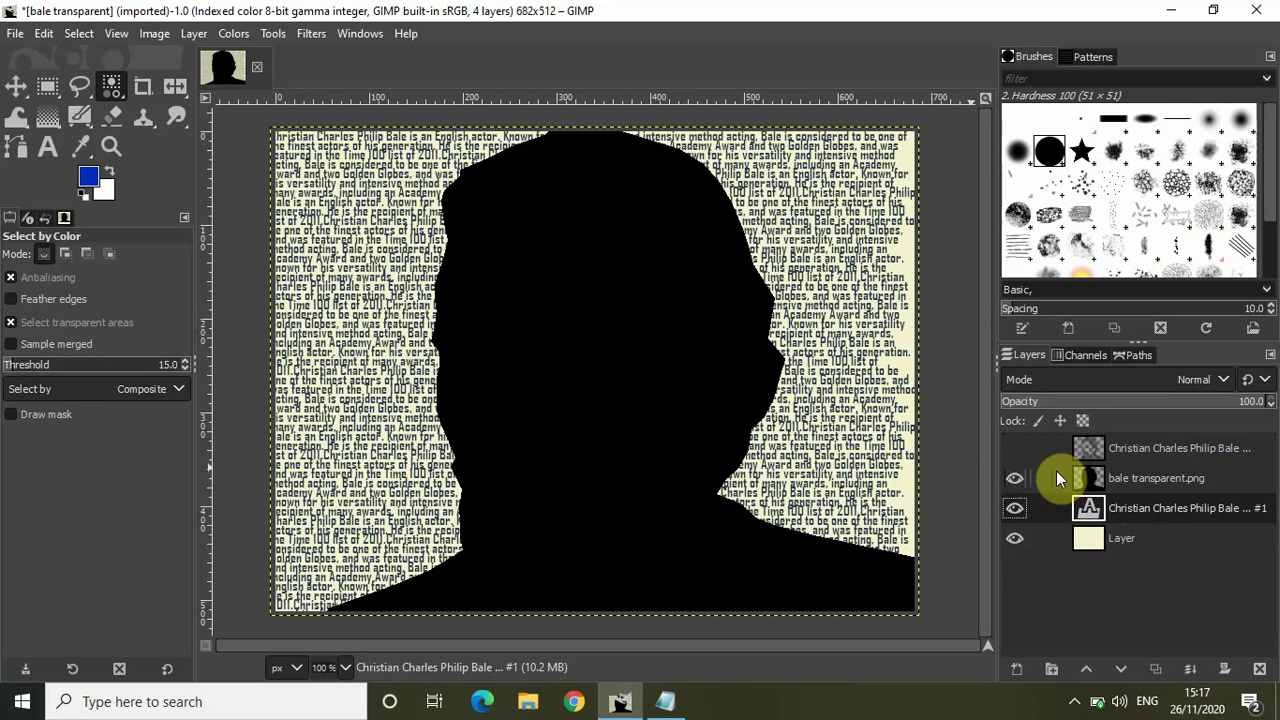
click(1013, 479)
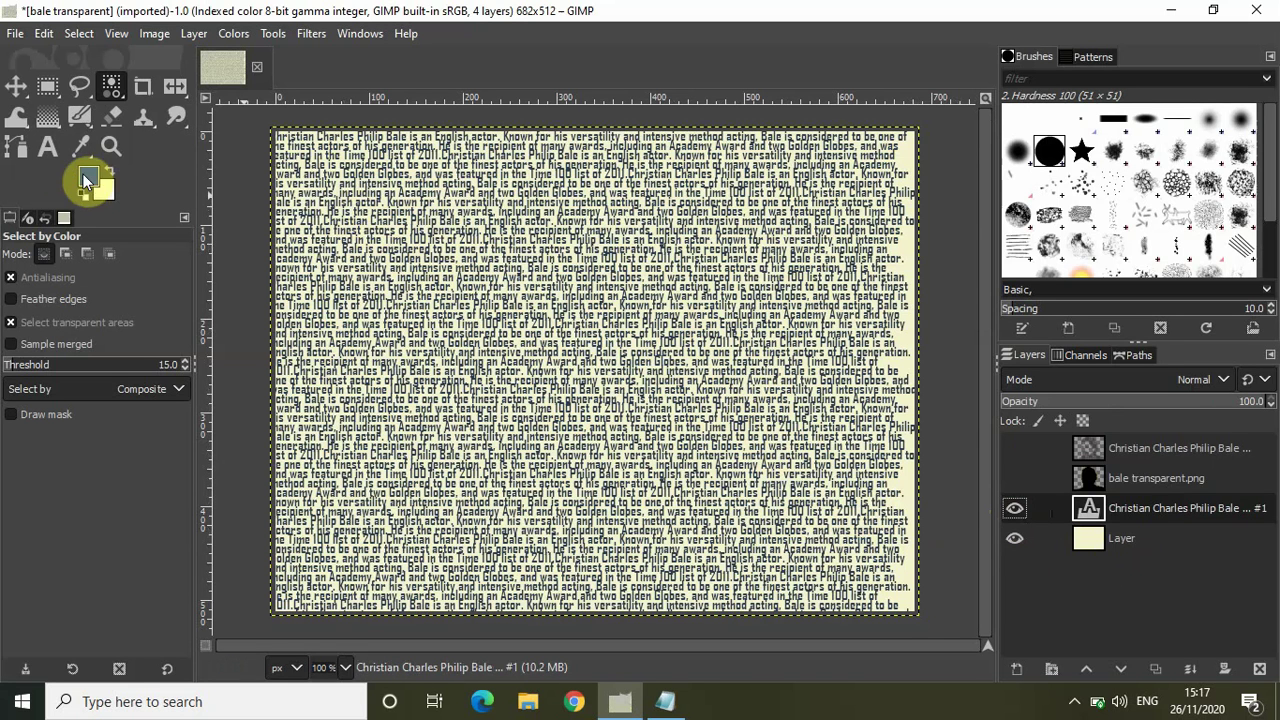
- Select all the biography text with the Text tool and recolour it sage green, hex 7abd96
click(53, 150)
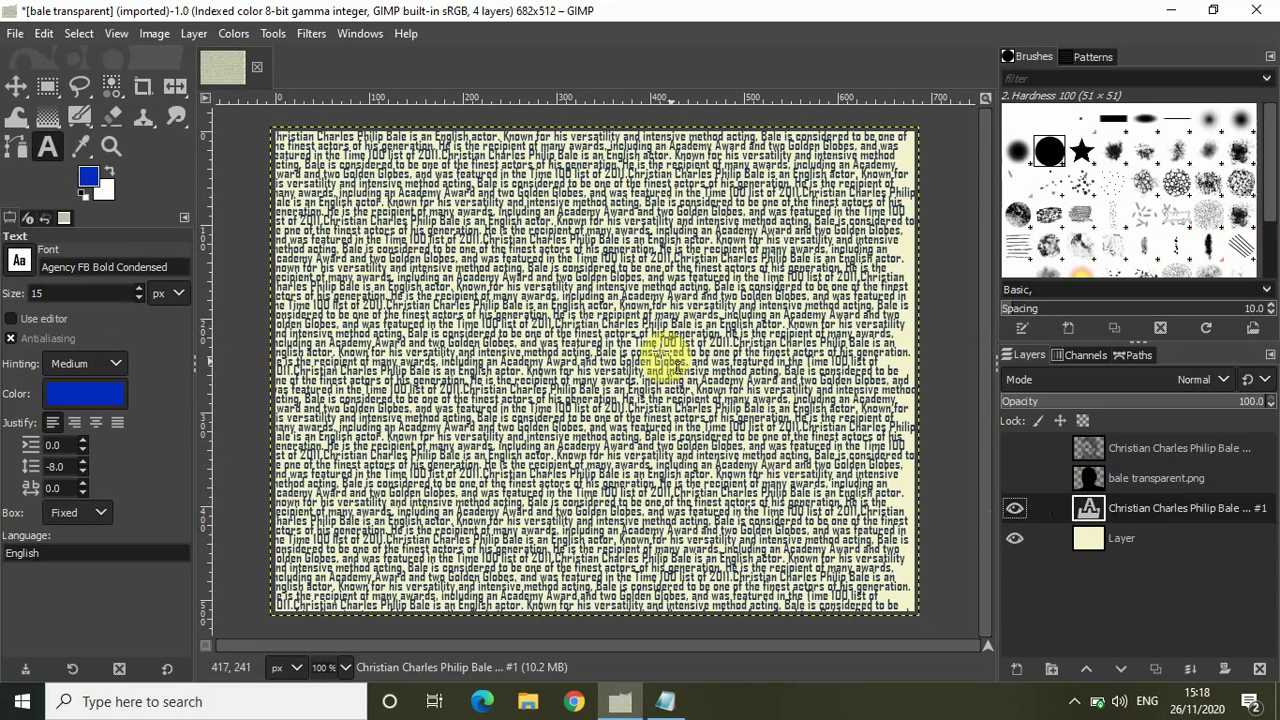
click(662, 350)
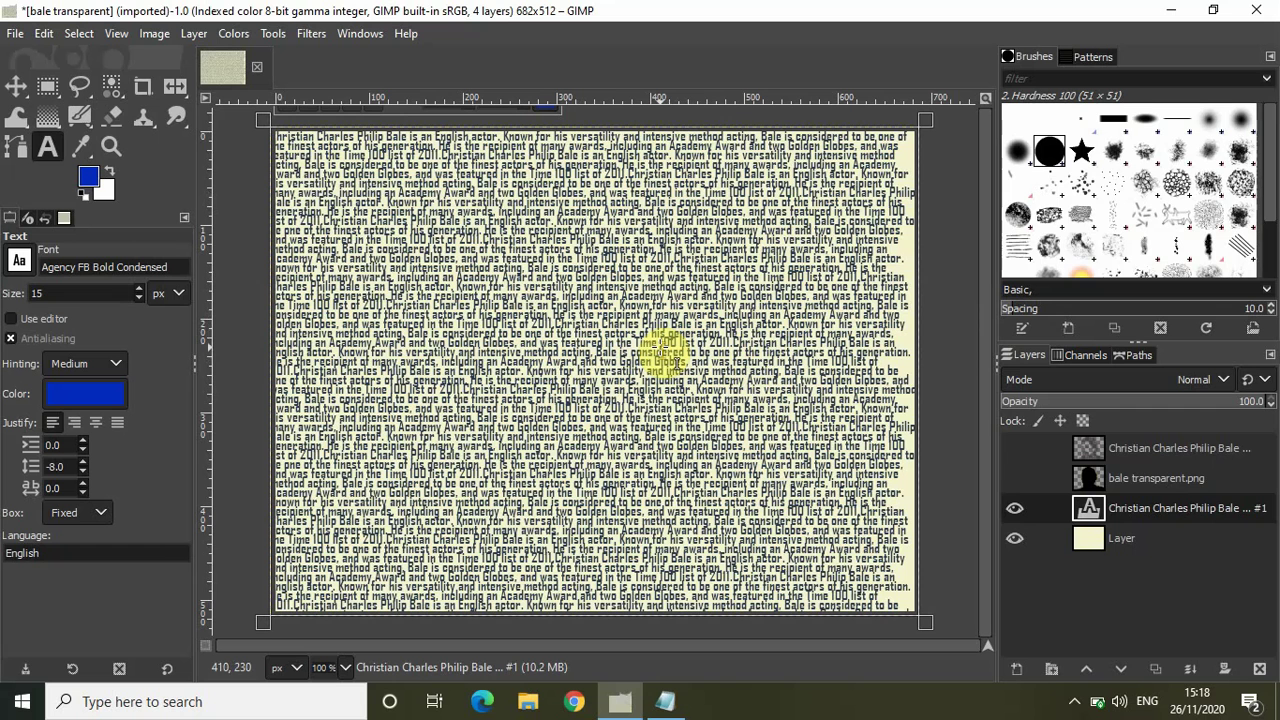
key(ctrl+a)
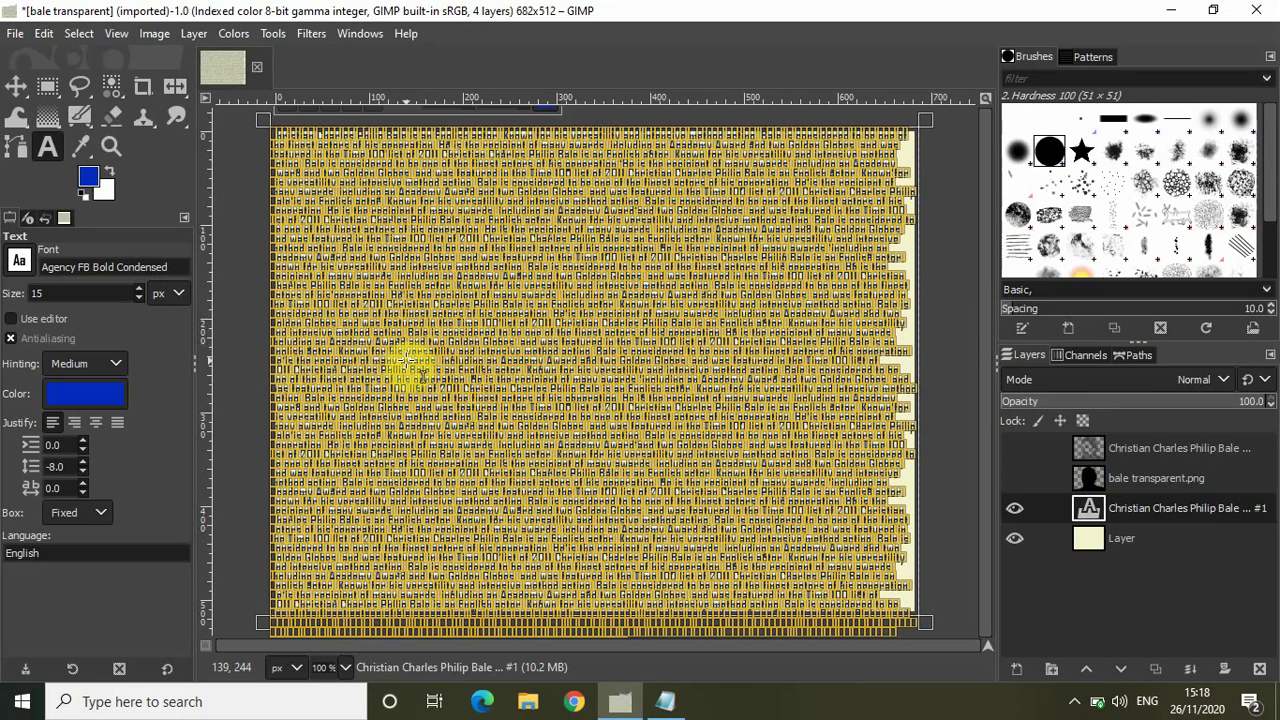
click(93, 395)
drag(210, 254, 314, 146)
click(437, 354)
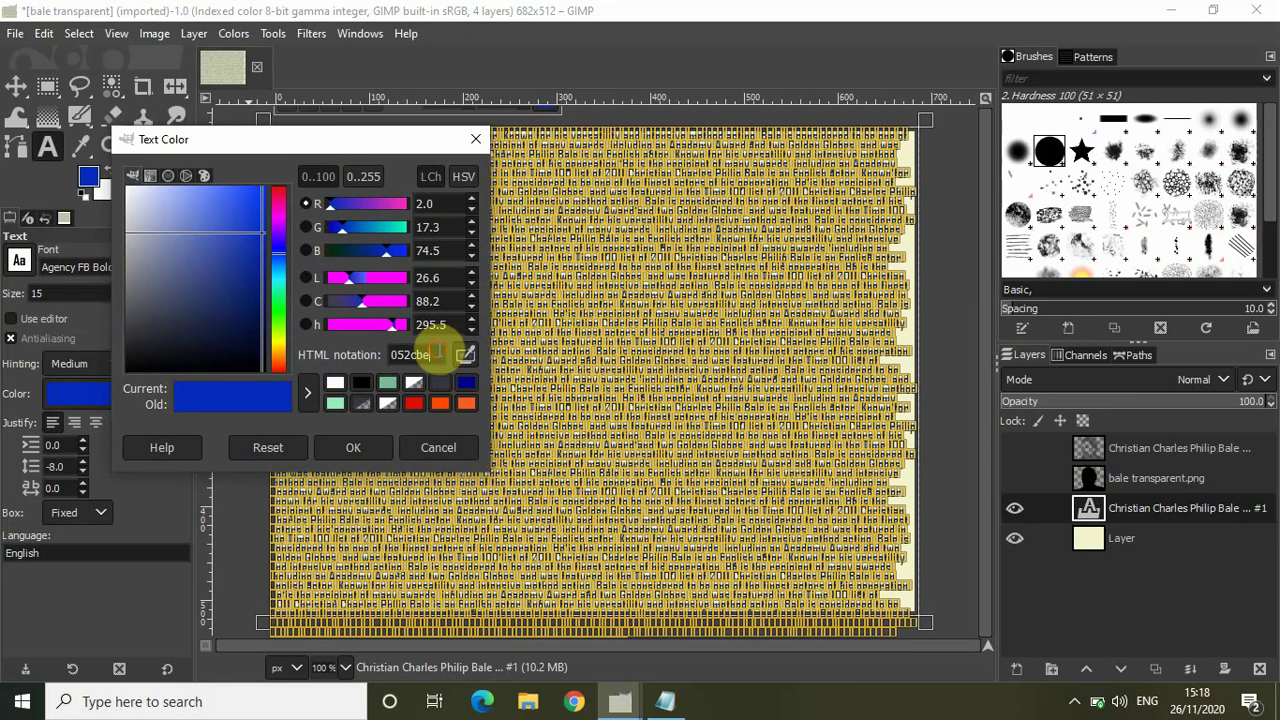
double_click(437, 354)
key(BackSpace)
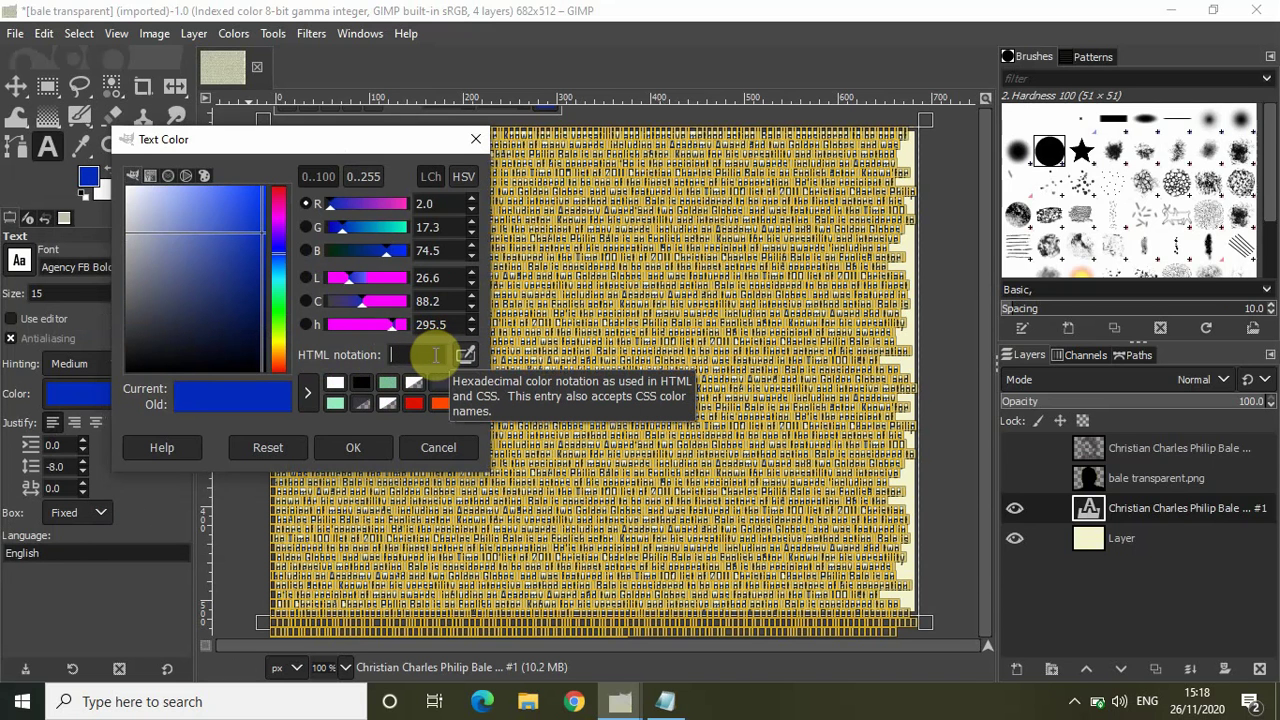
text(7)
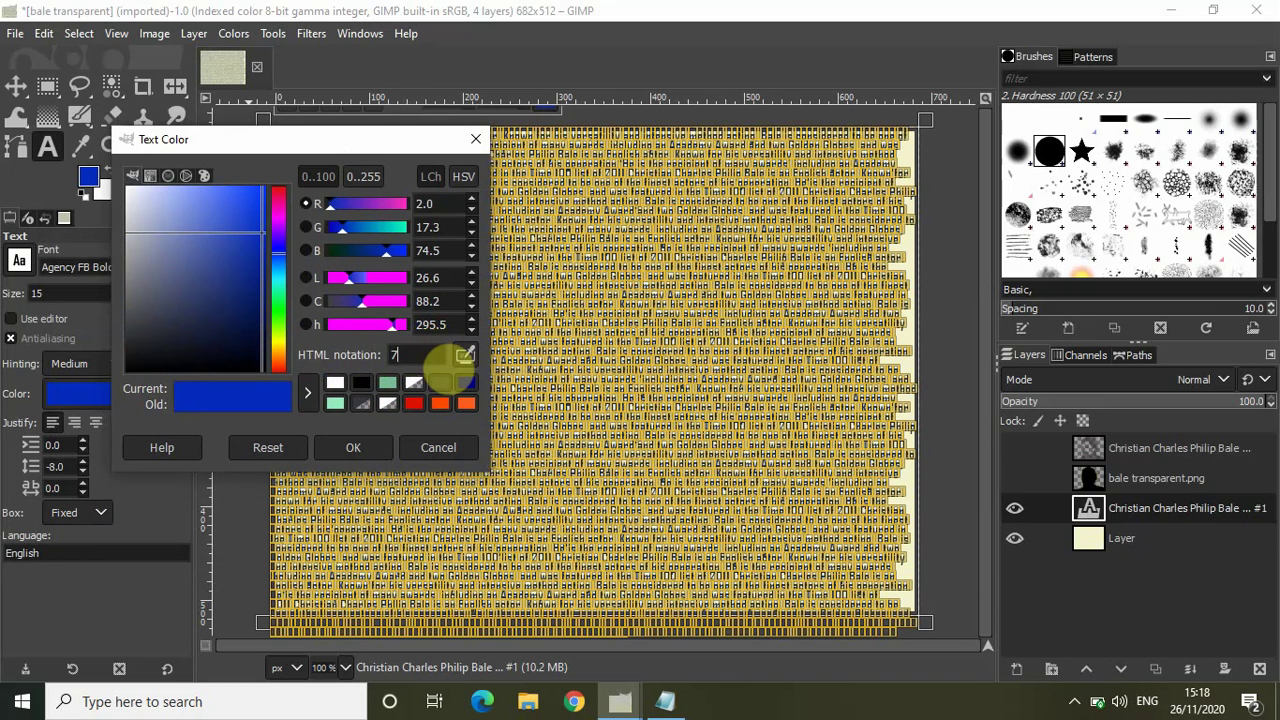
text(abd96)
click(364, 447)
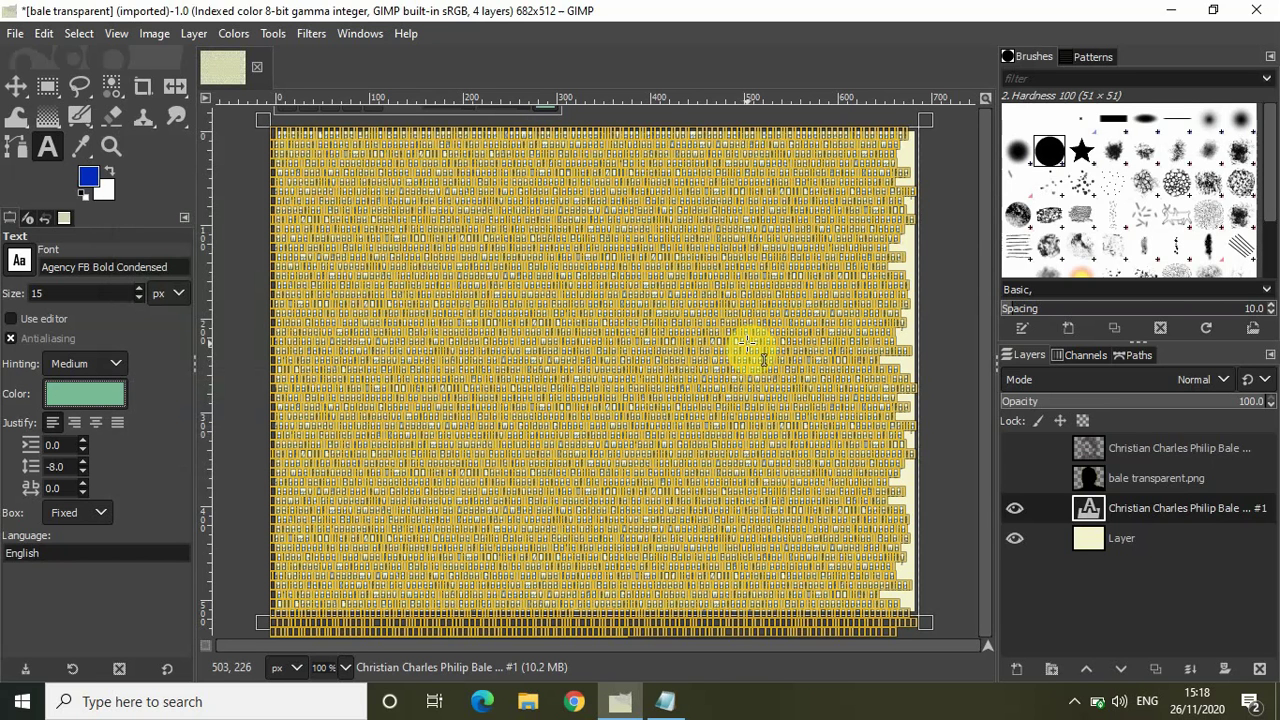
click(1162, 537)
click(1164, 511)
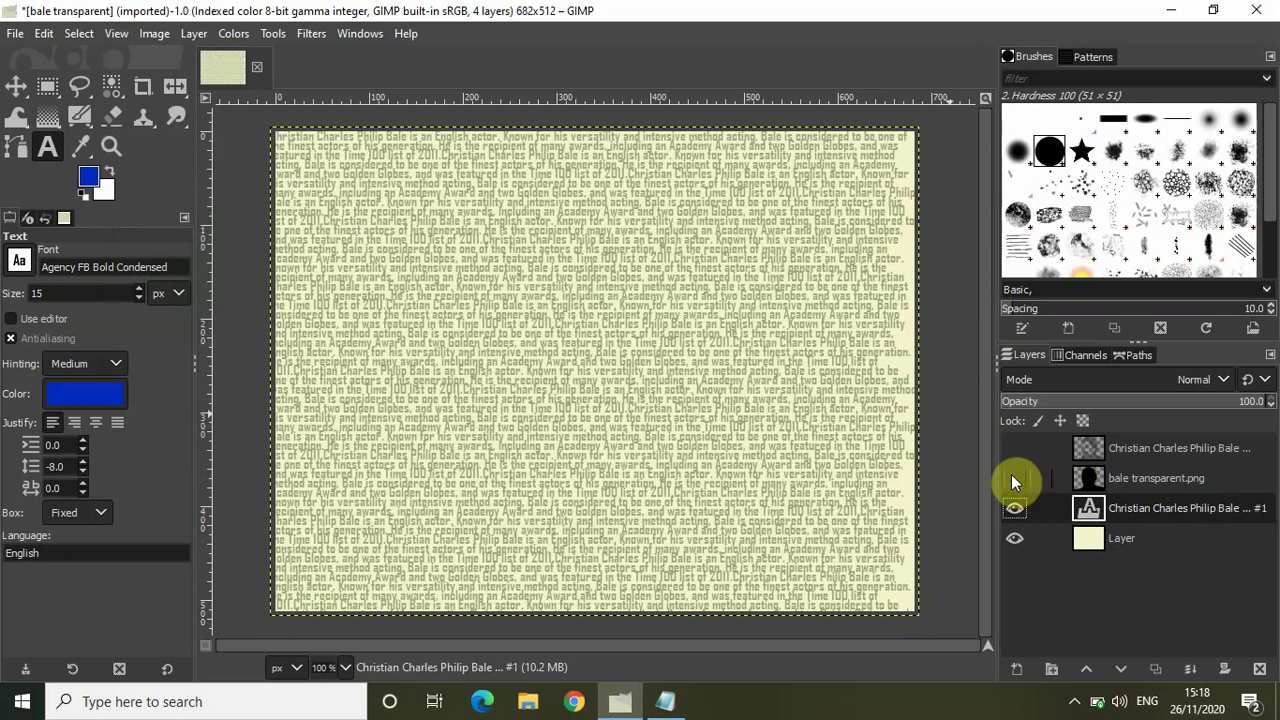
- Show the silhouette layer and select the black head with By Color Select
click(1161, 478)
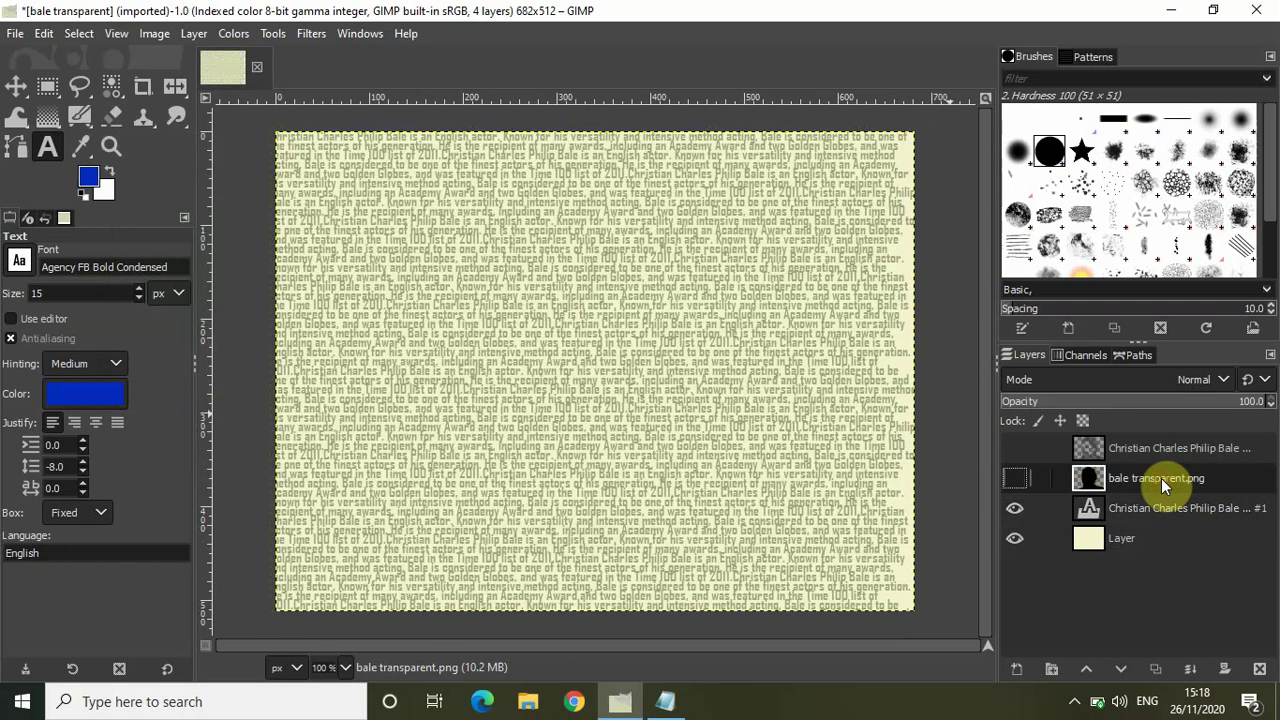
click(1014, 478)
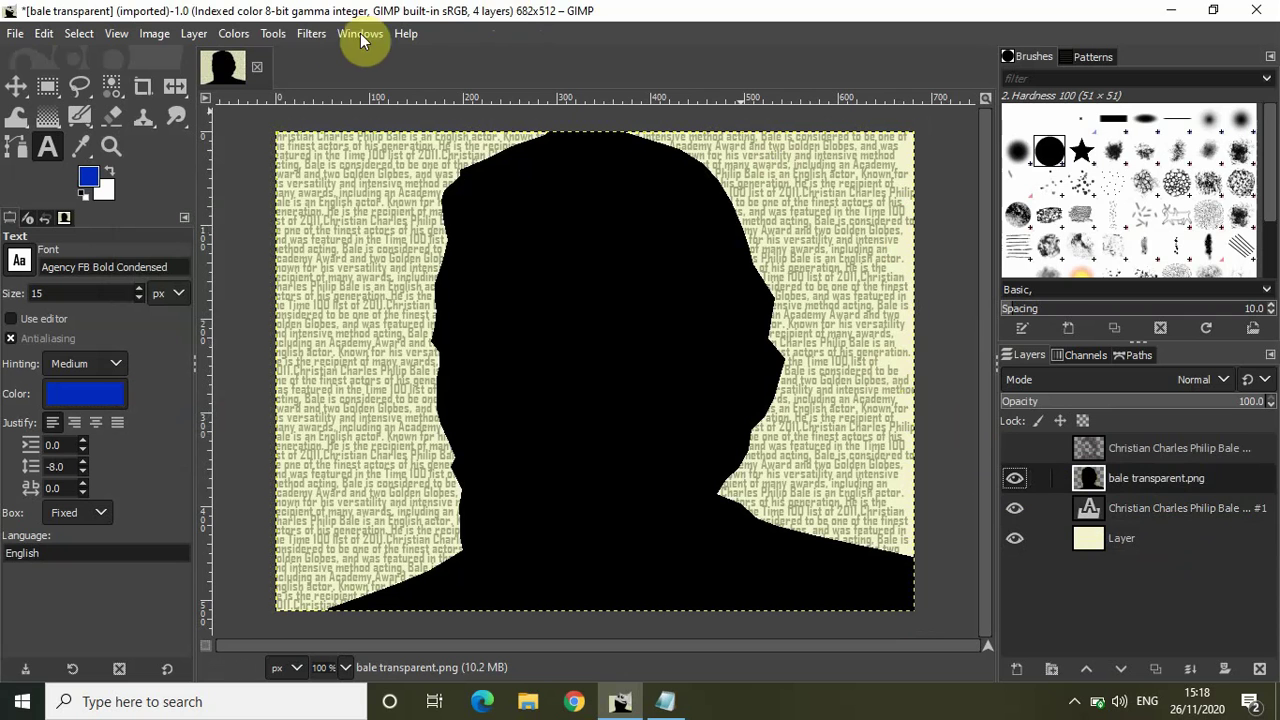
click(274, 34)
mouse_move(285, 60)
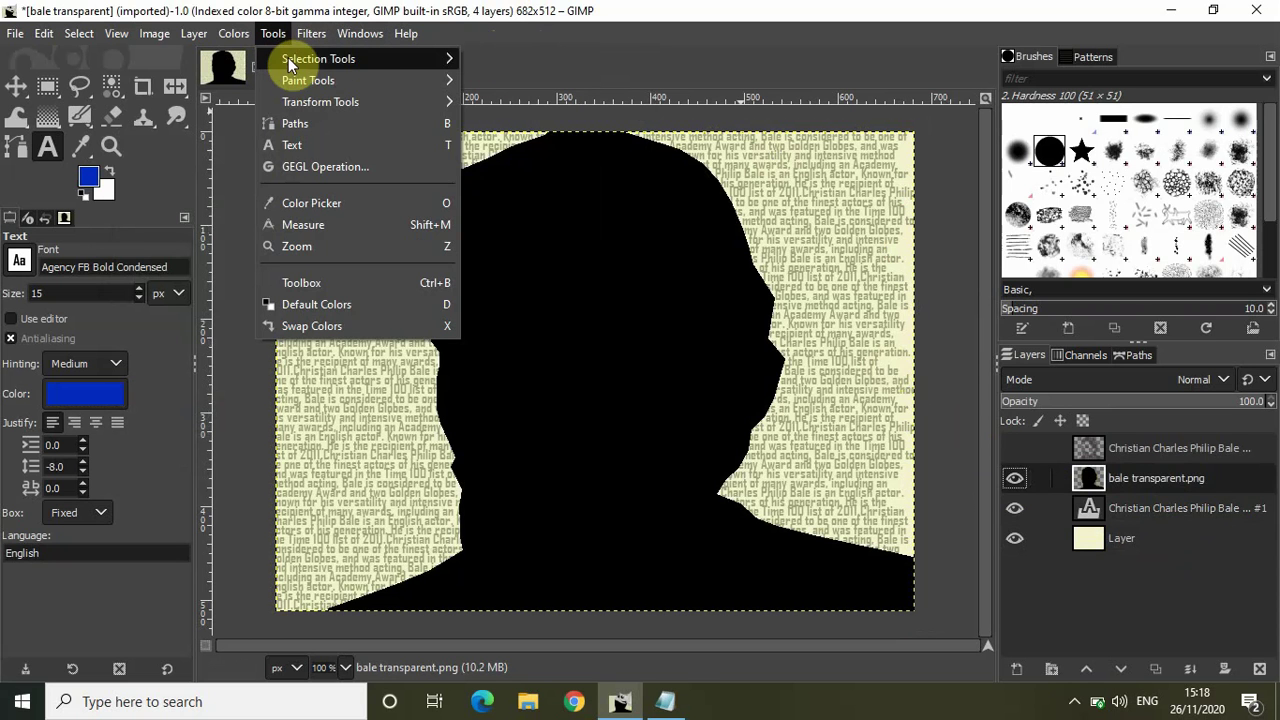
mouse_move(410, 62)
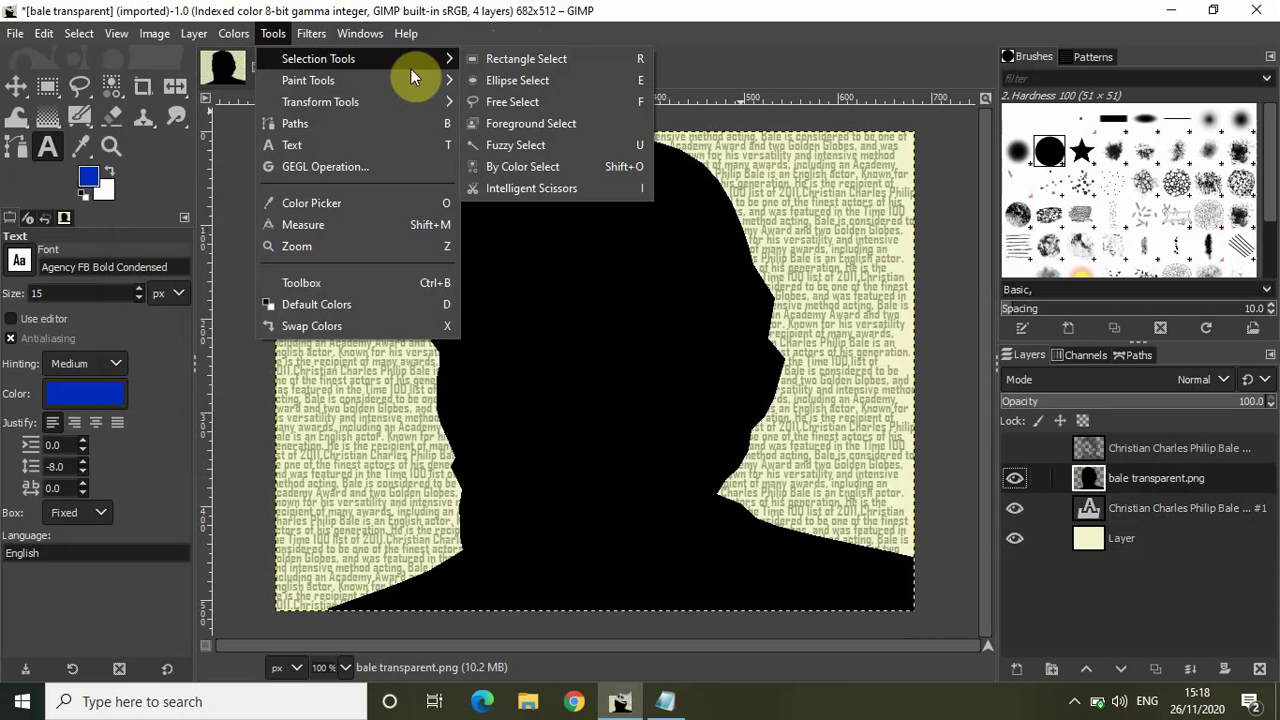
click(555, 170)
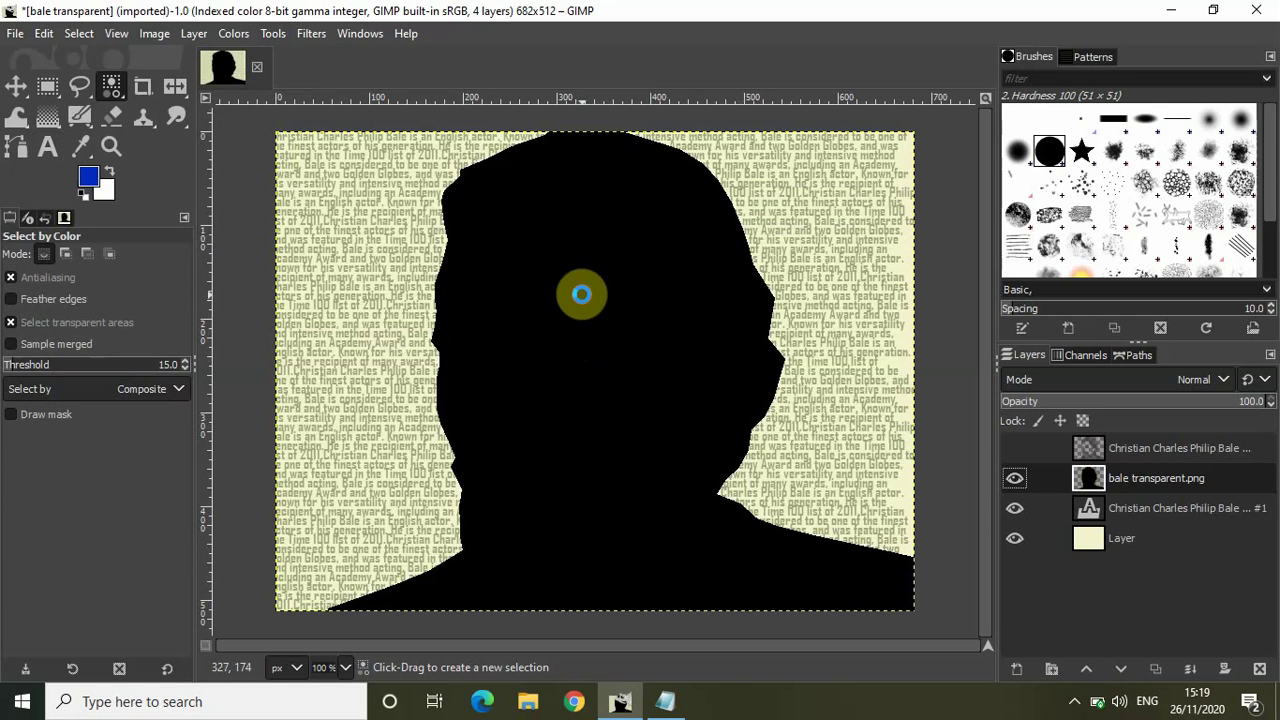
click(582, 296)
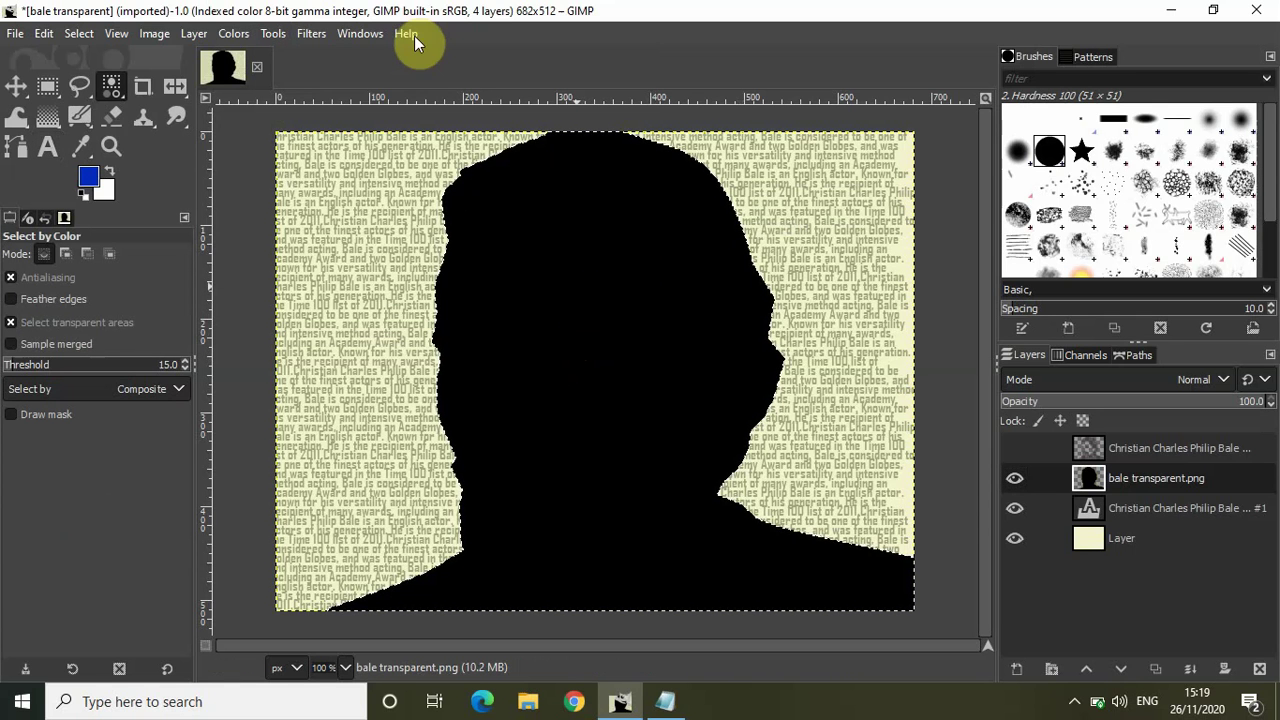
- Invert the selection to the area outside the head and delete the silhouette layer
click(70, 33)
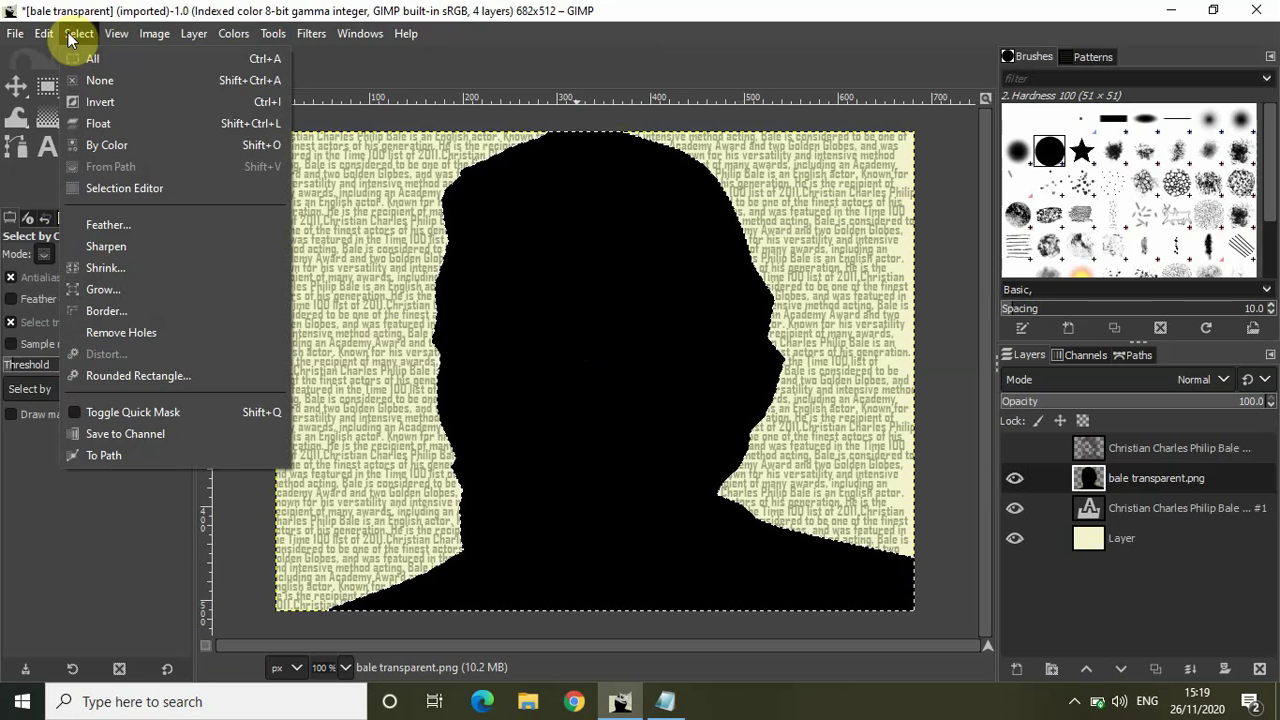
click(149, 103)
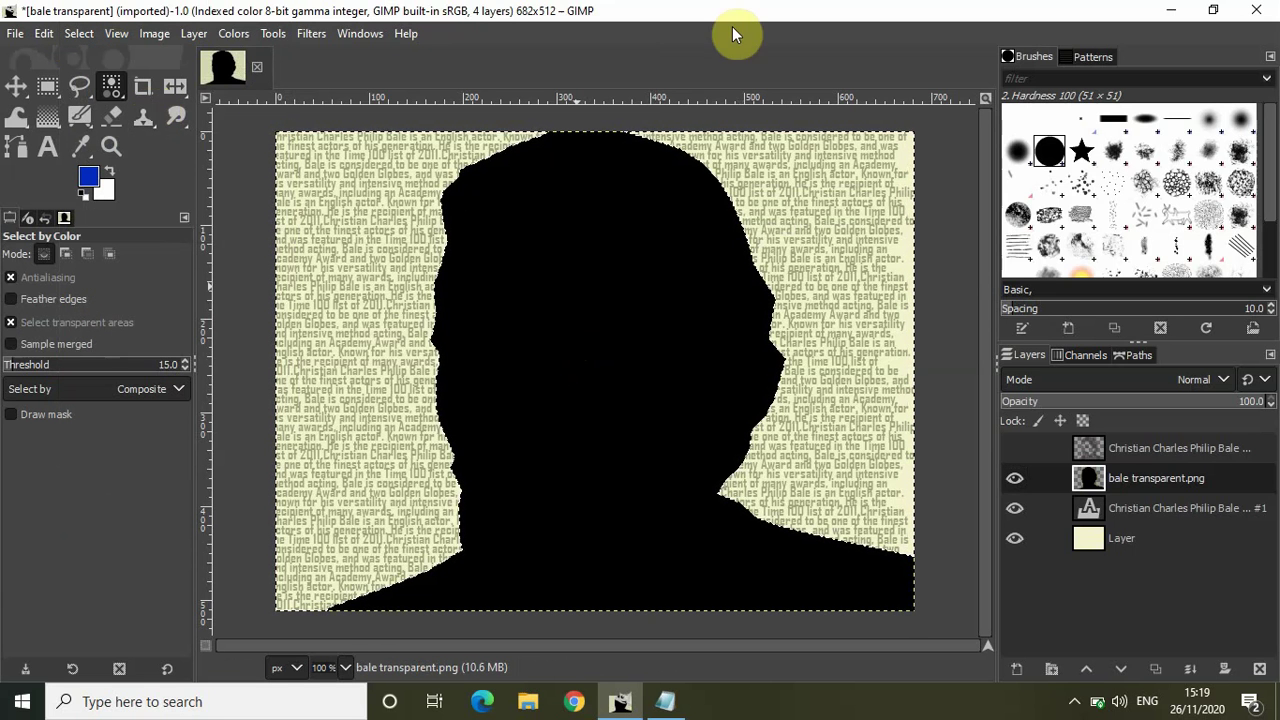
click(1259, 670)
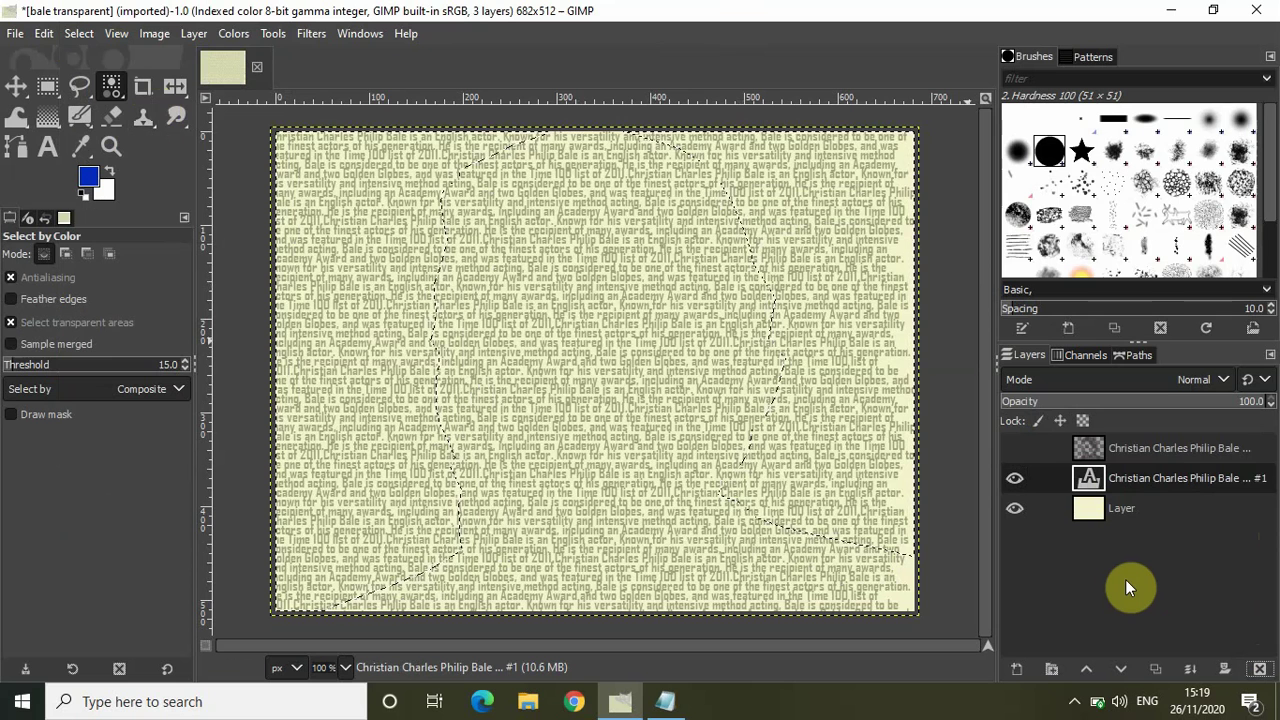
- Clear the green text outside the head, select none, and show the dark biography text layer
key(Delete)
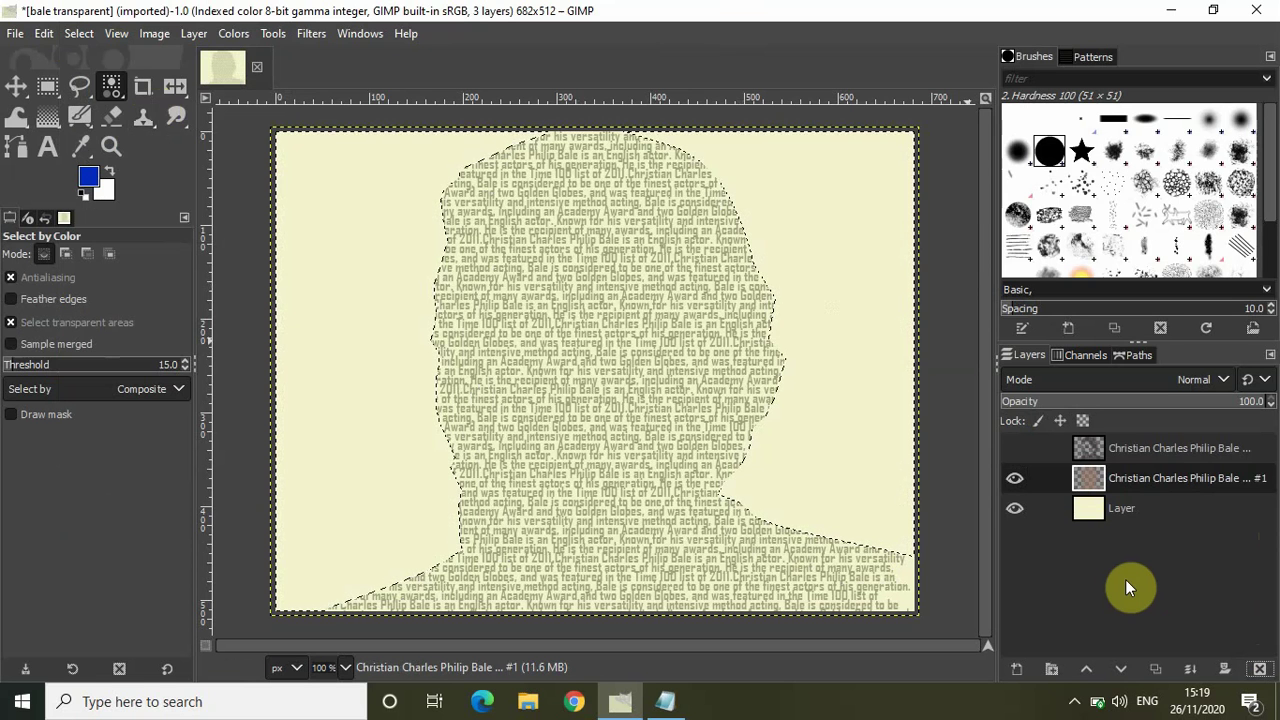
click(79, 33)
click(94, 80)
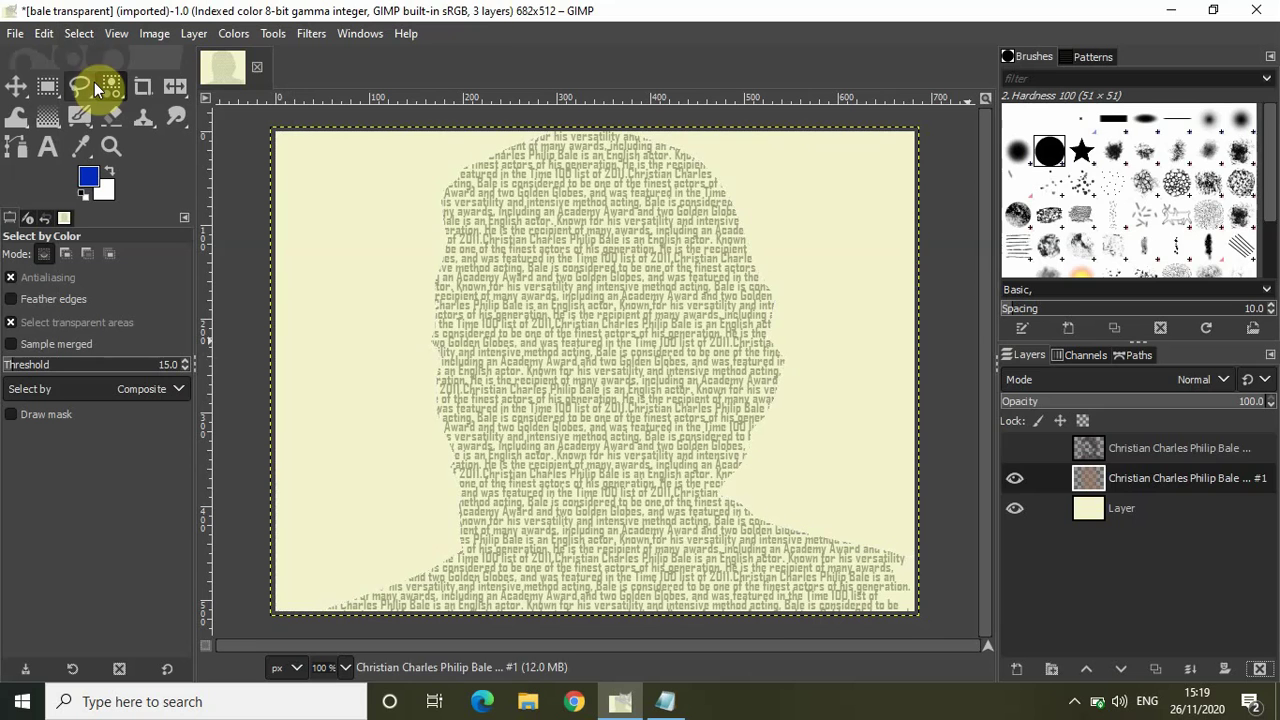
click(1017, 448)
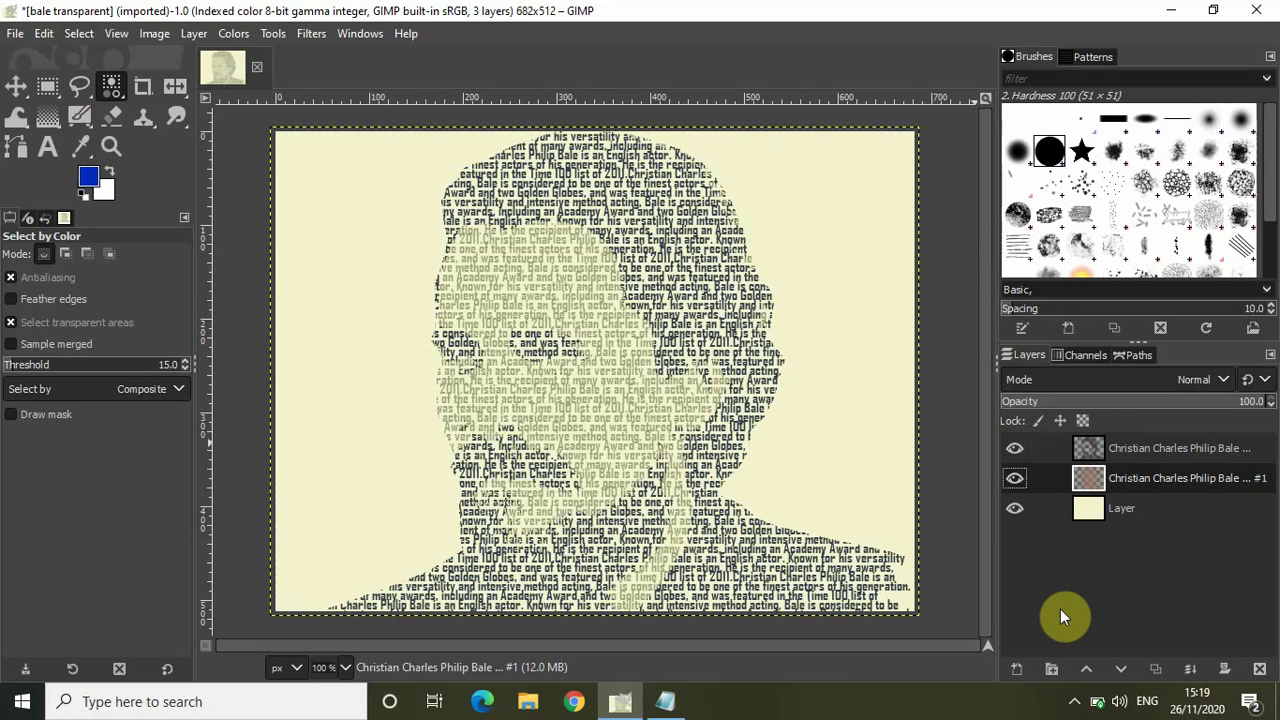
- Open bale transparent.png as a second image, then return to the text-portrait image
click(14, 34)
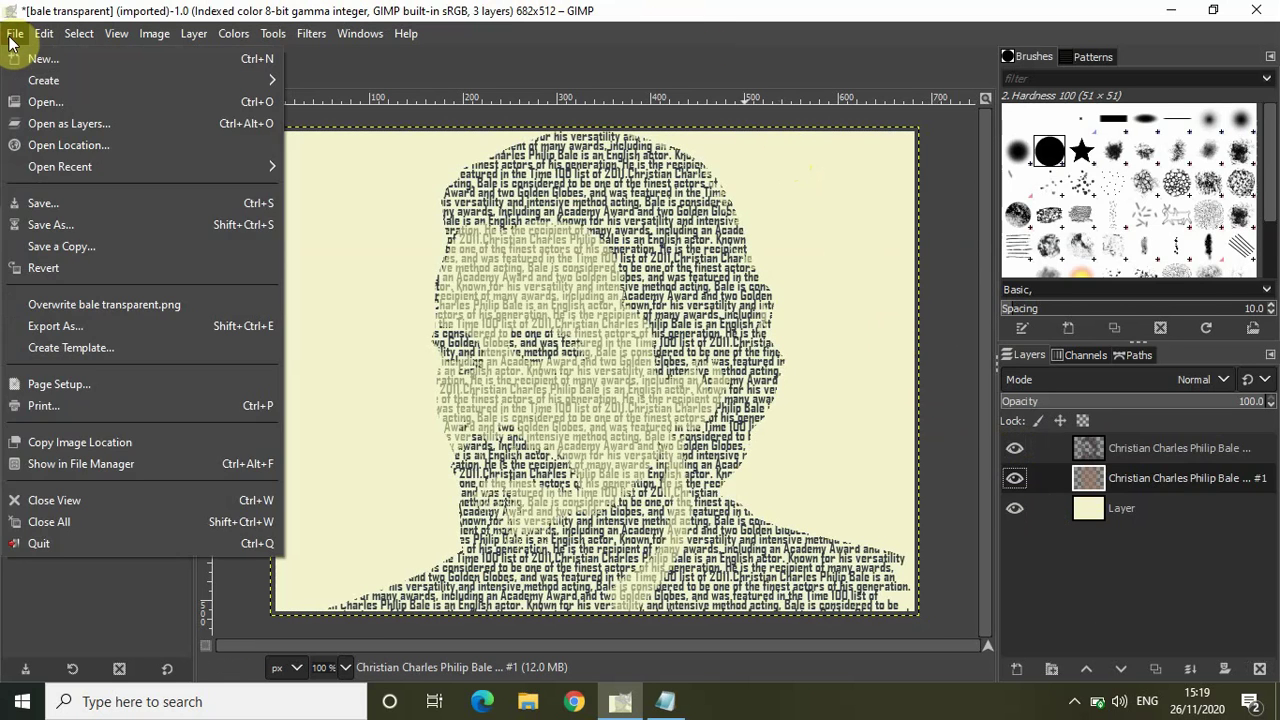
click(44, 103)
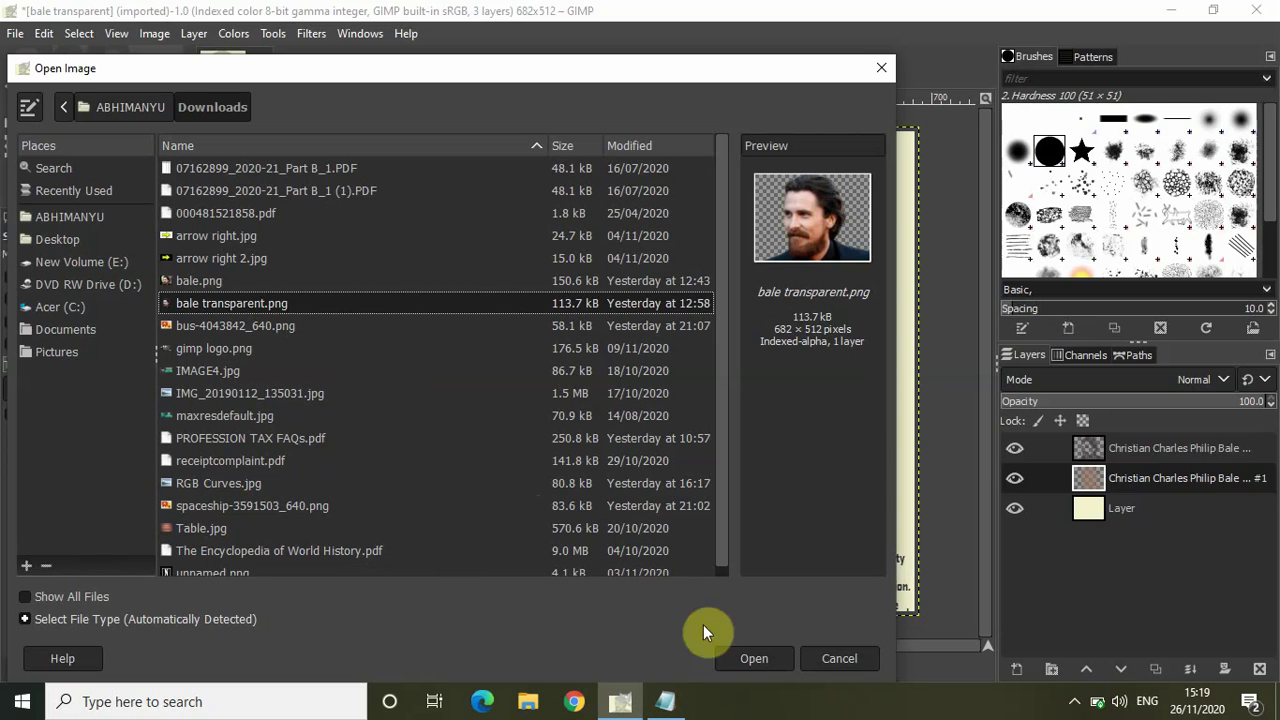
click(757, 656)
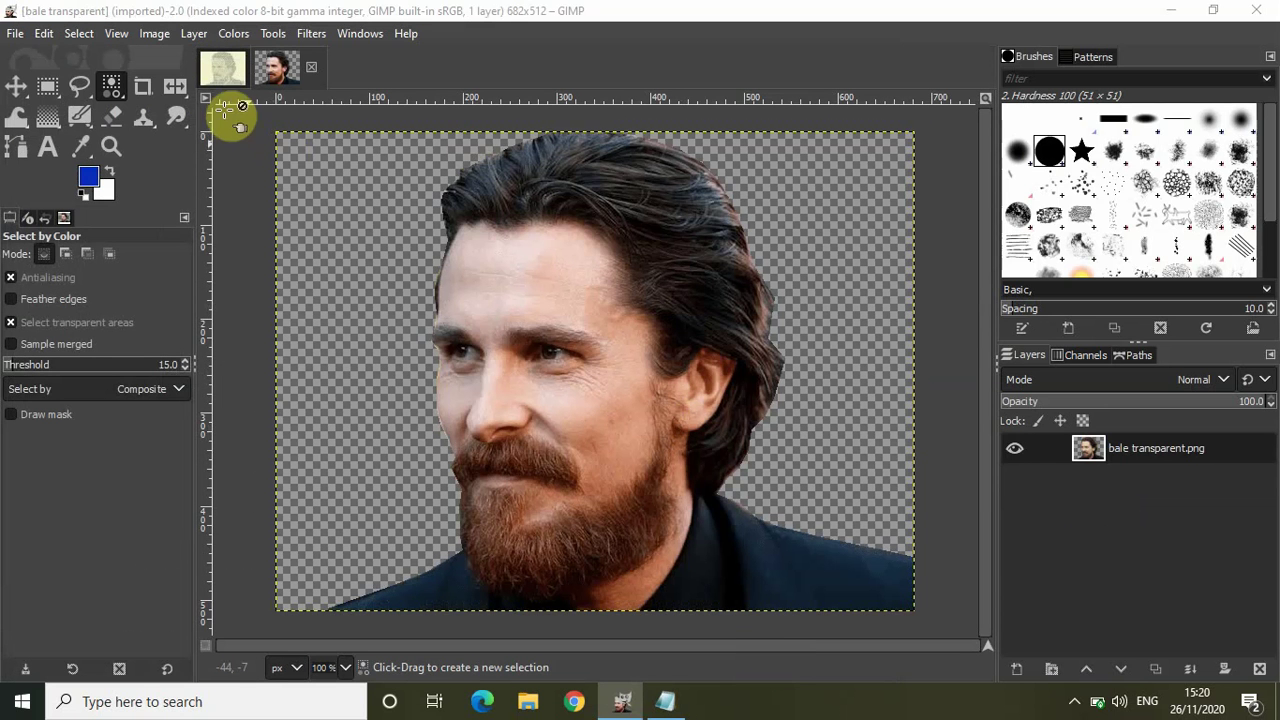
click(220, 70)
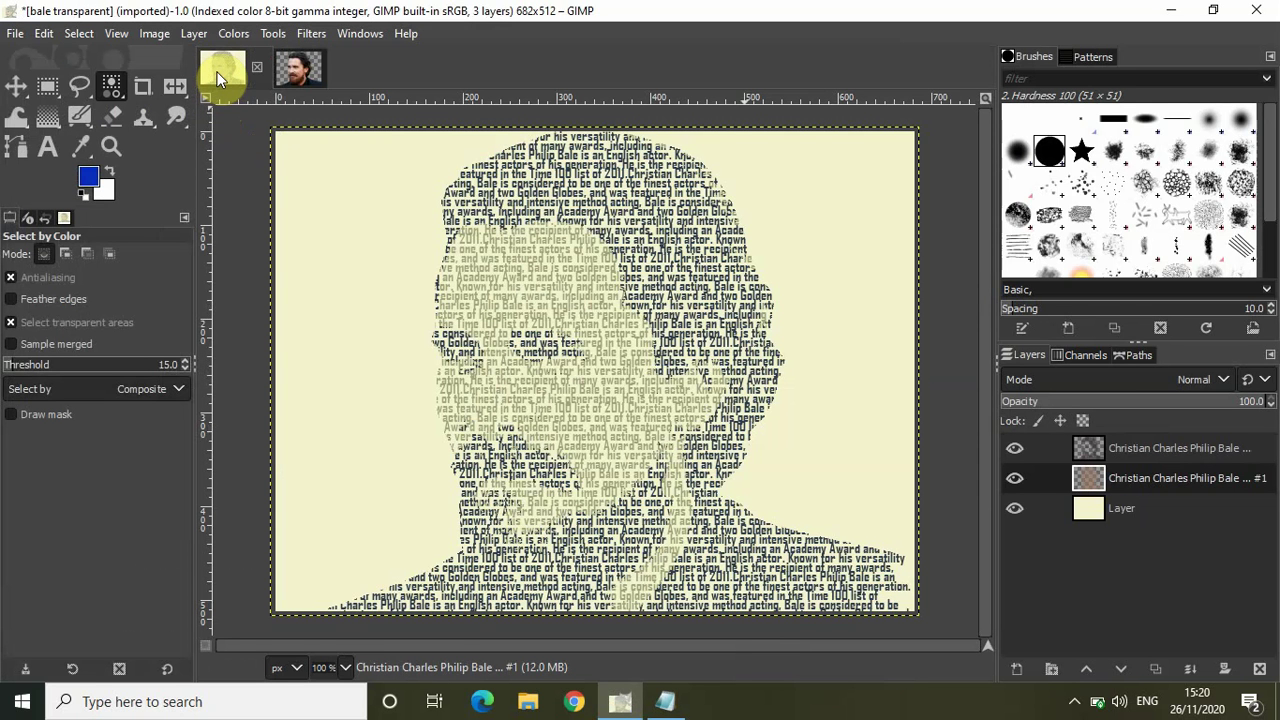